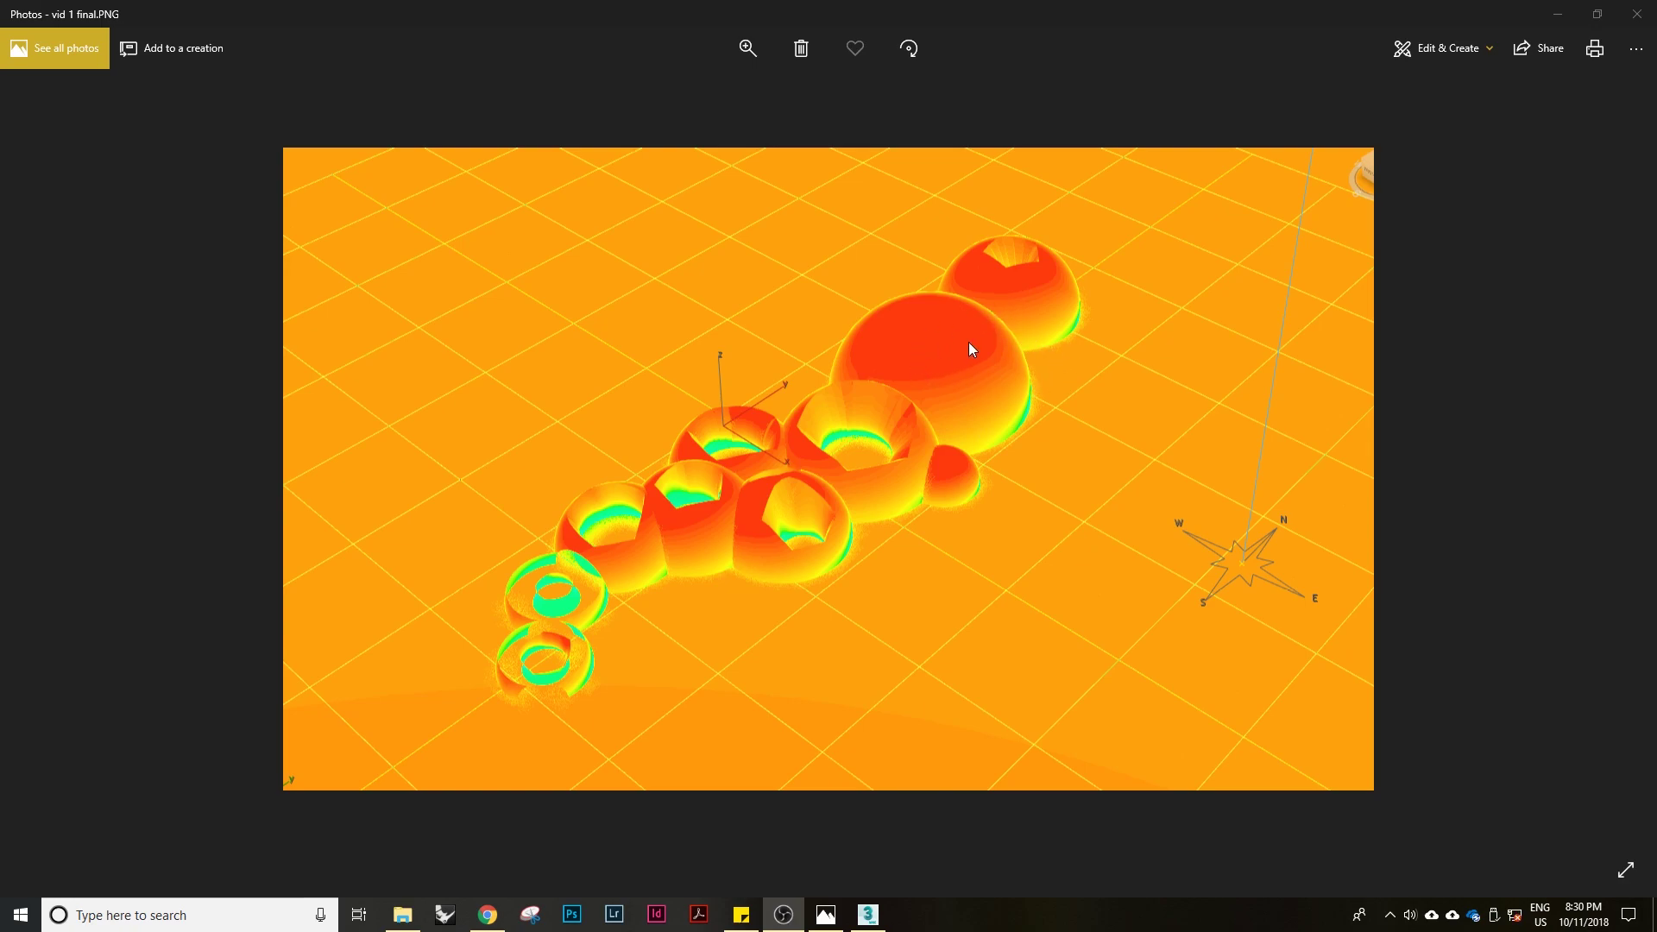
Switch to 3ds Max and create a Daylight system beside the cluster of domes, with an orbital scale of about 106 m
left_click(1557, 13)
middle_click_drag(964, 480, 986, 454)
scroll(985, 454, "down", 3)
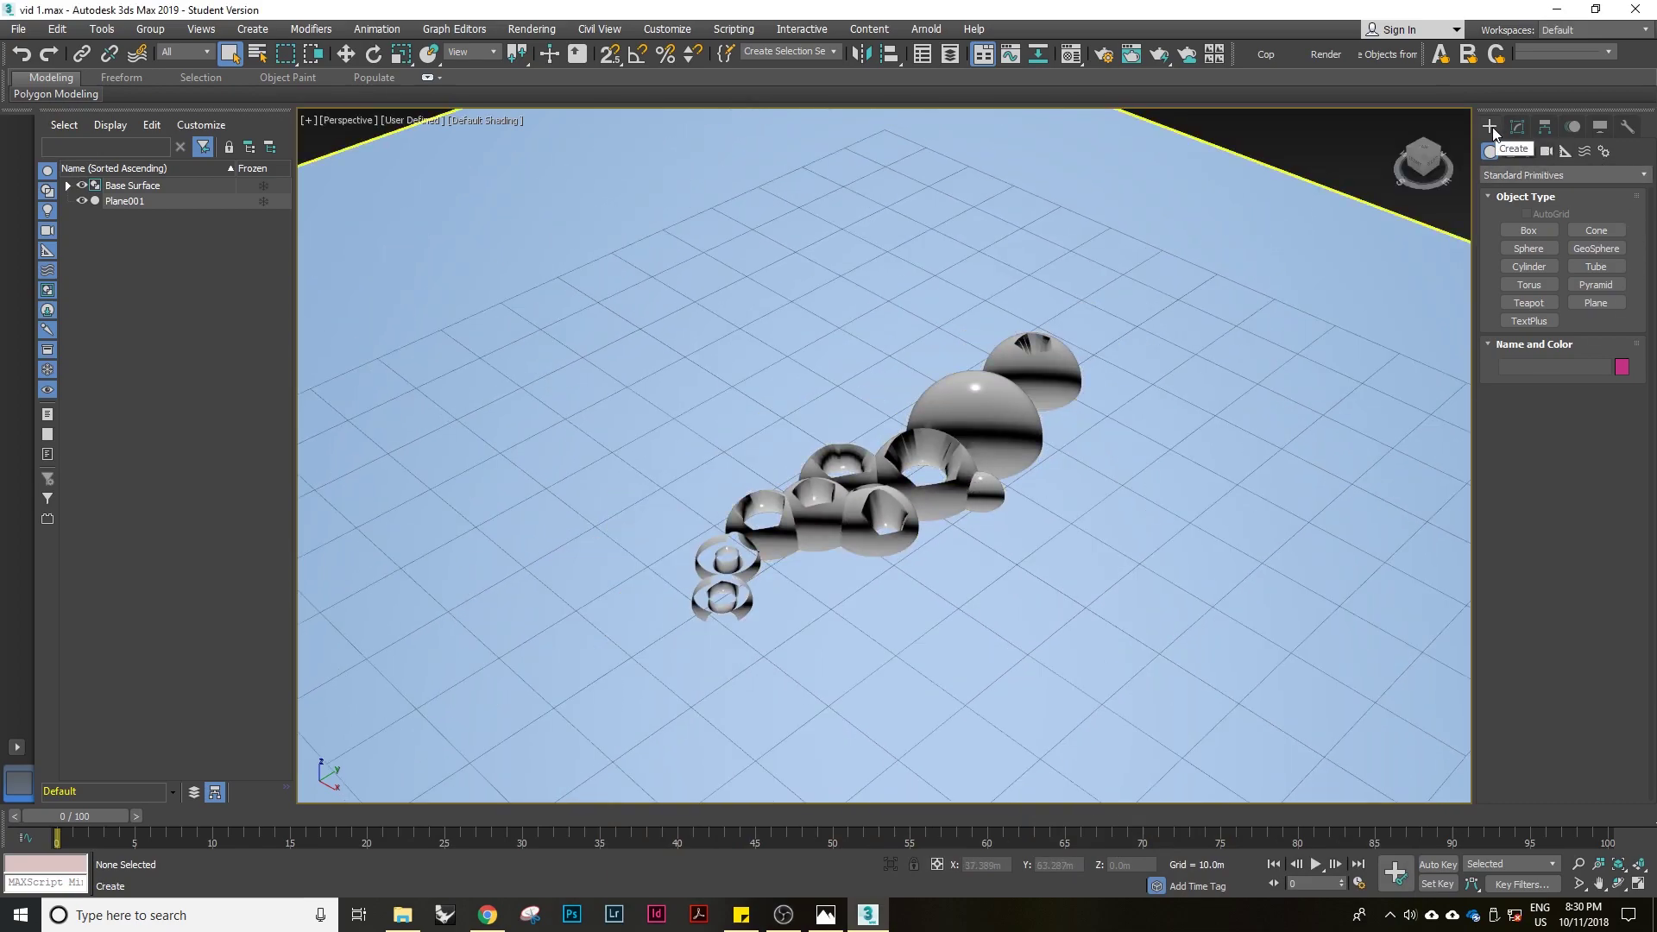
left_click(1604, 152)
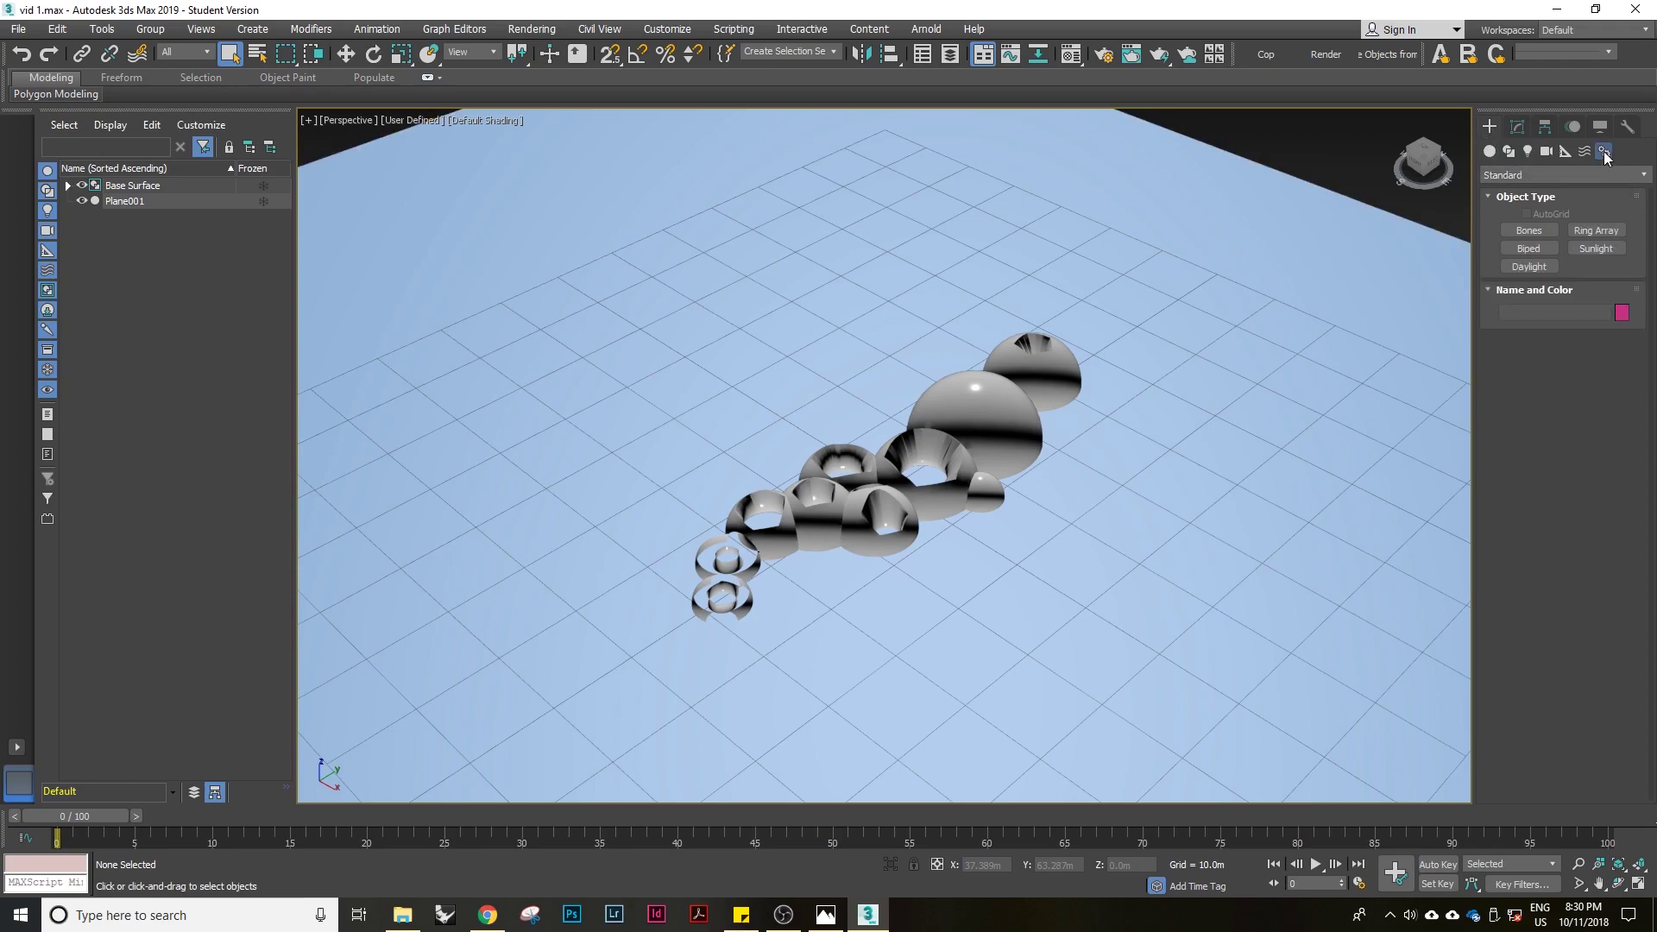
left_click(1541, 266)
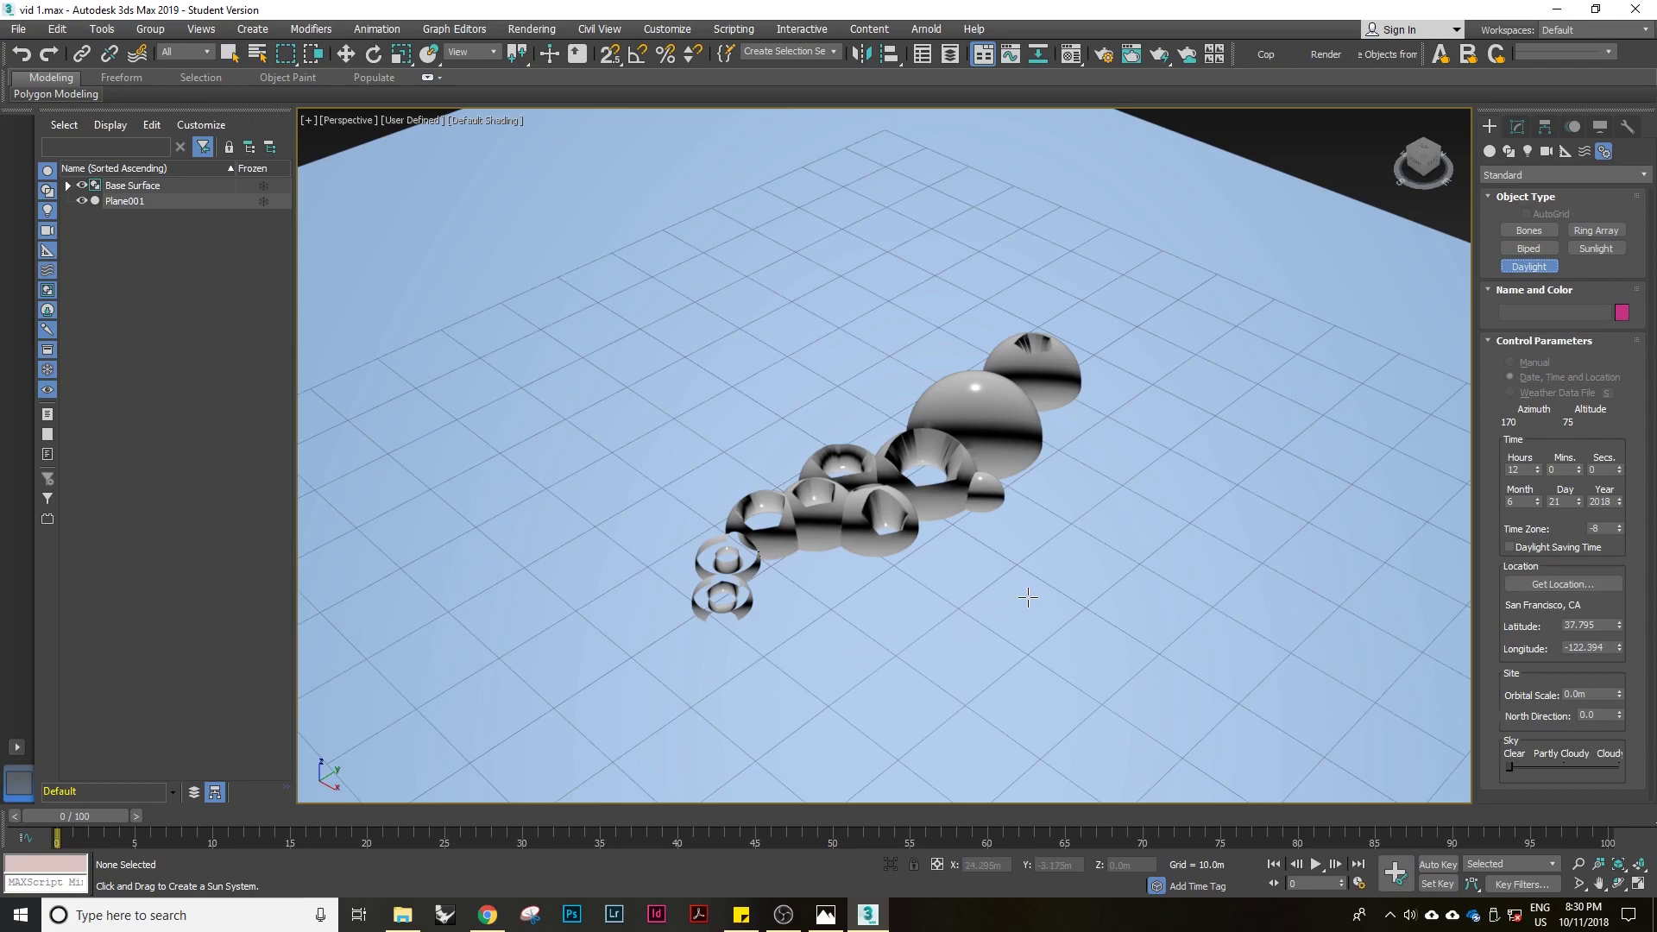
left_click_drag(987, 591, 1091, 719)
scroll(1091, 719, "down", 5)
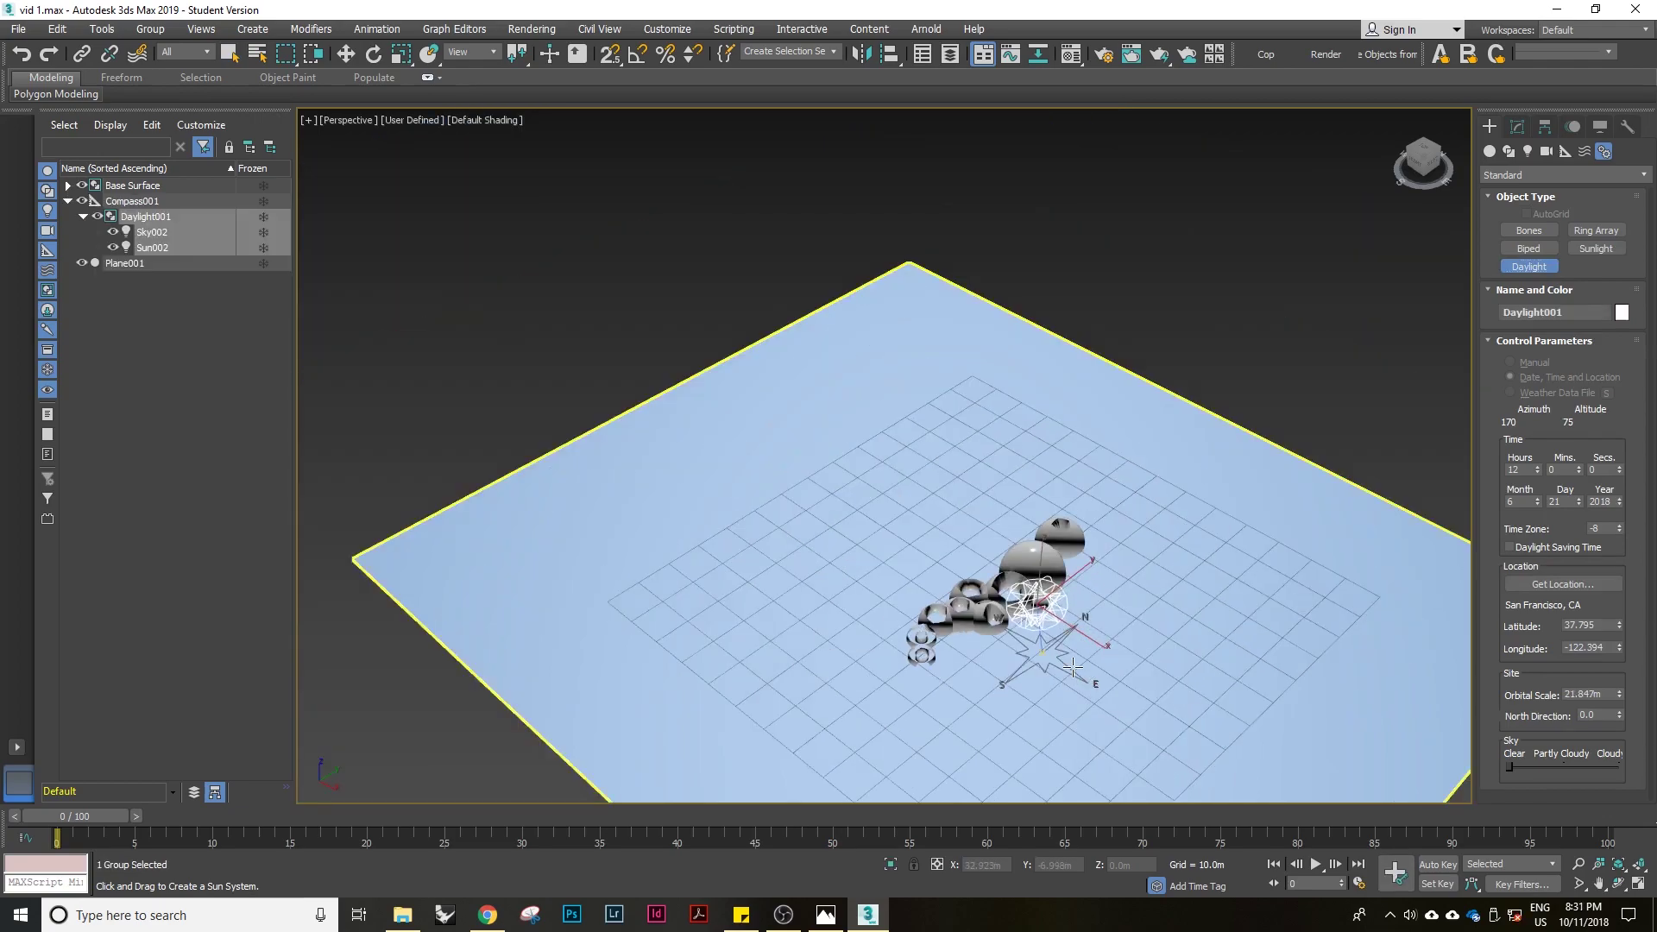
left_click(985, 160)
middle_click_drag(1025, 455, 1003, 437)
middle_click_drag(1024, 511, 1036, 484)
mouse_move(1027, 553)
middle_mouse_down("alt")
mouse_move(1062, 515)
mouse_move(1023, 570)
middle_mouse_up("alt")
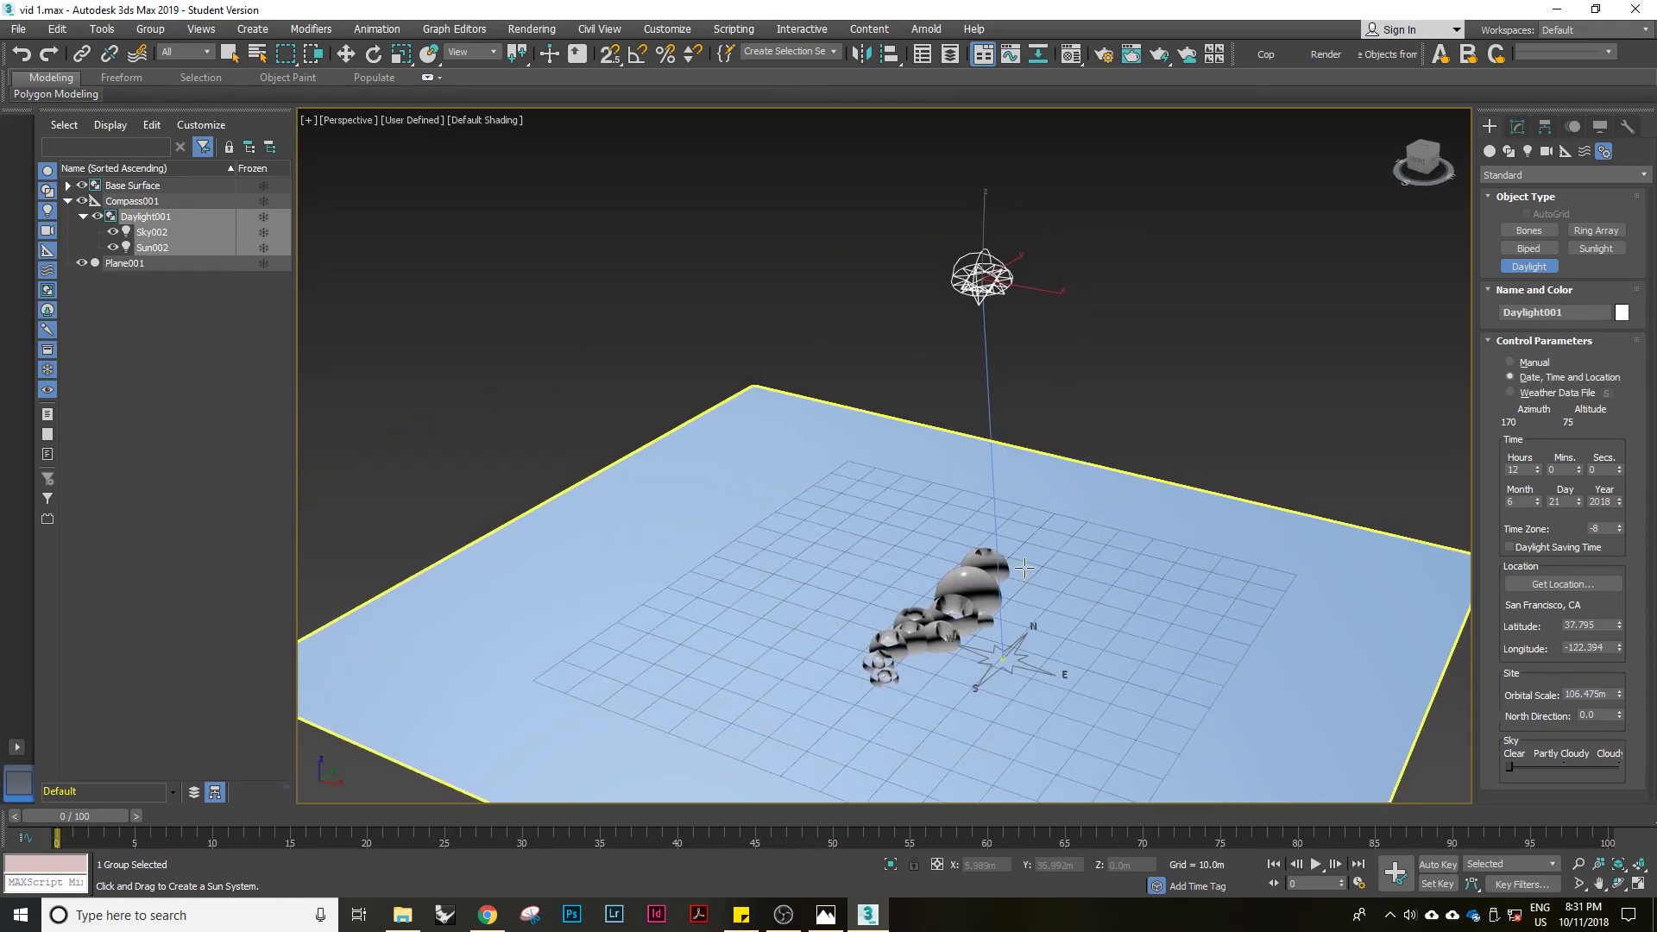
Set the daylight system's geographic location to Melbourne, Australia, using the Australia map
left_click(1542, 587)
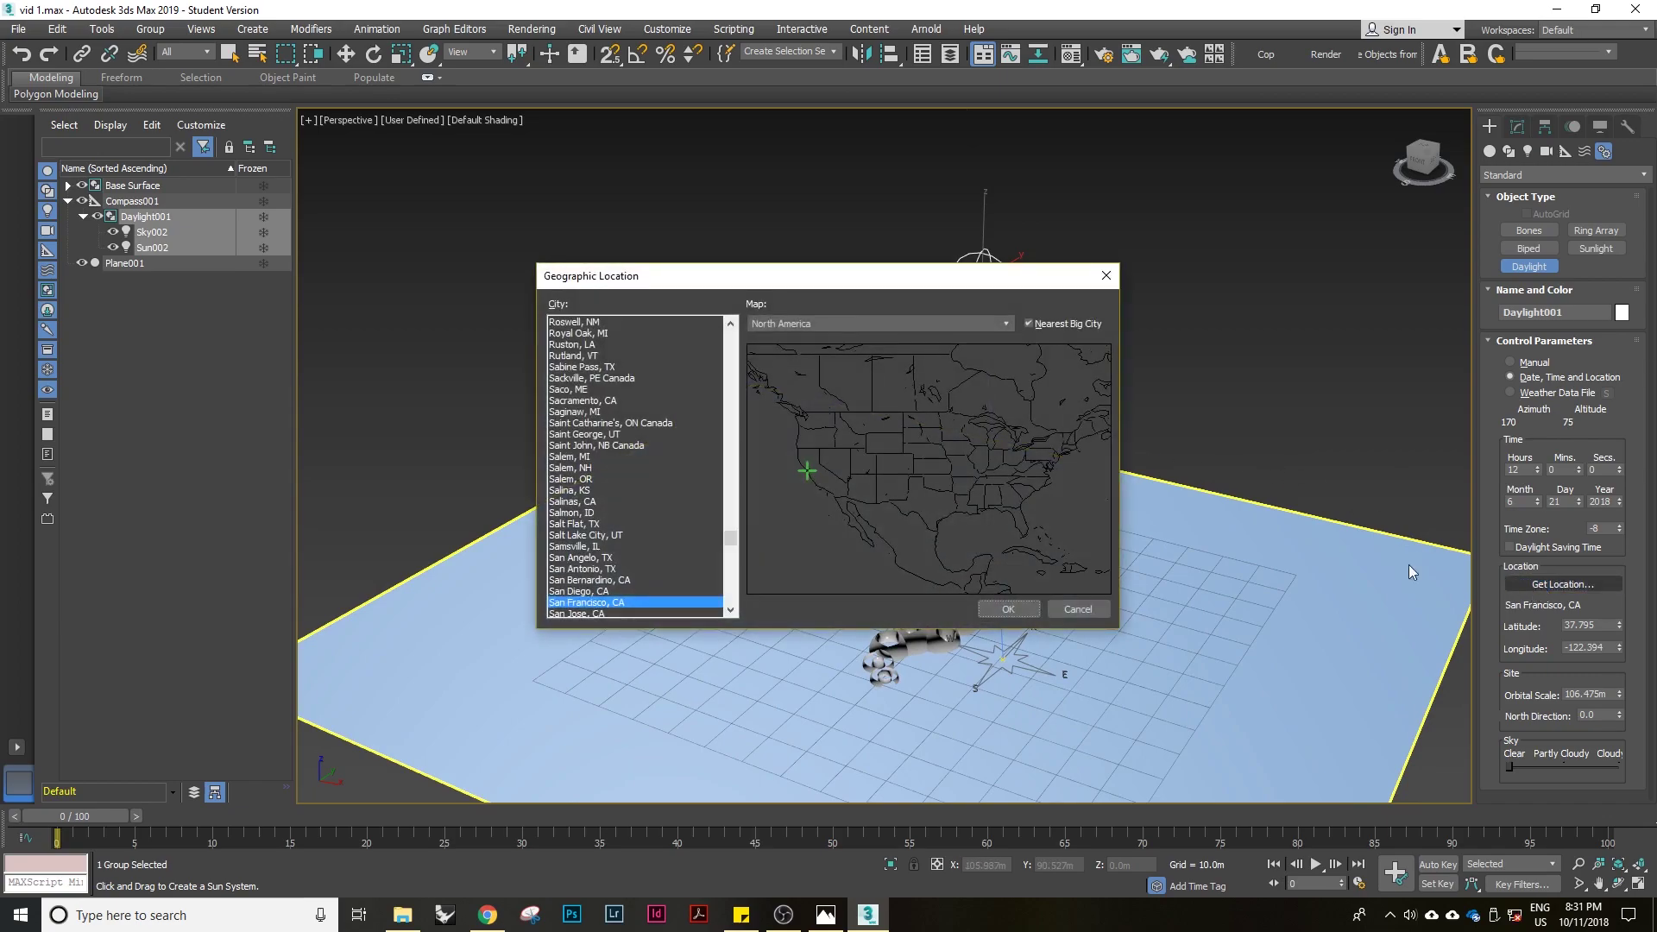
left_click(1001, 323)
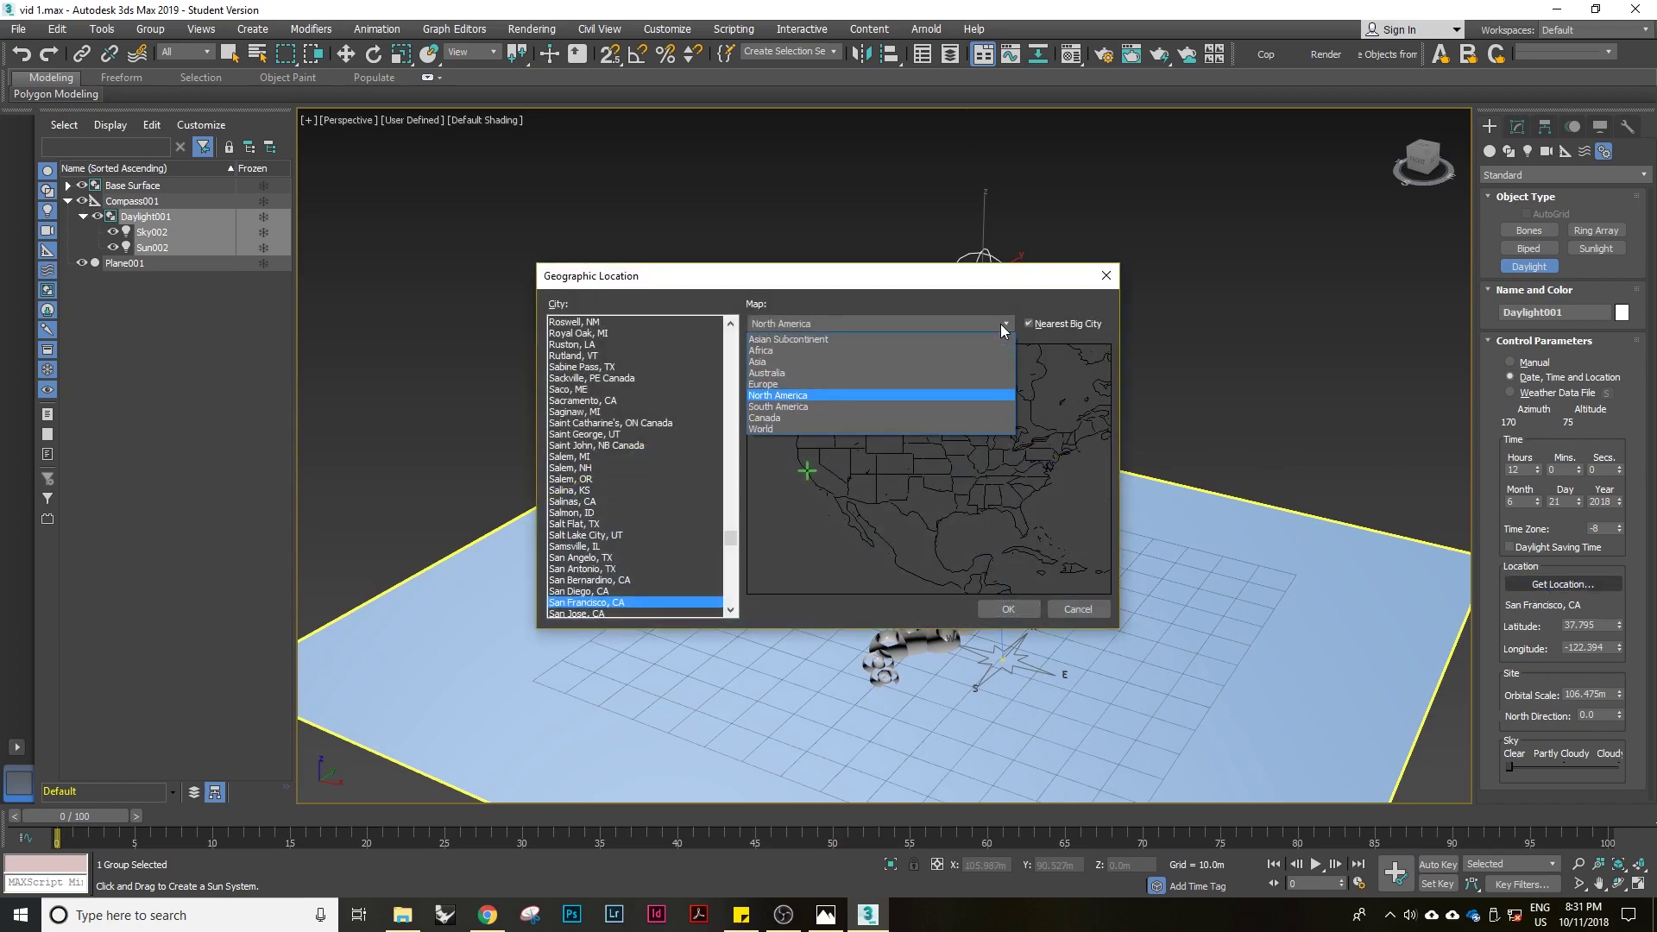
left_click(891, 369)
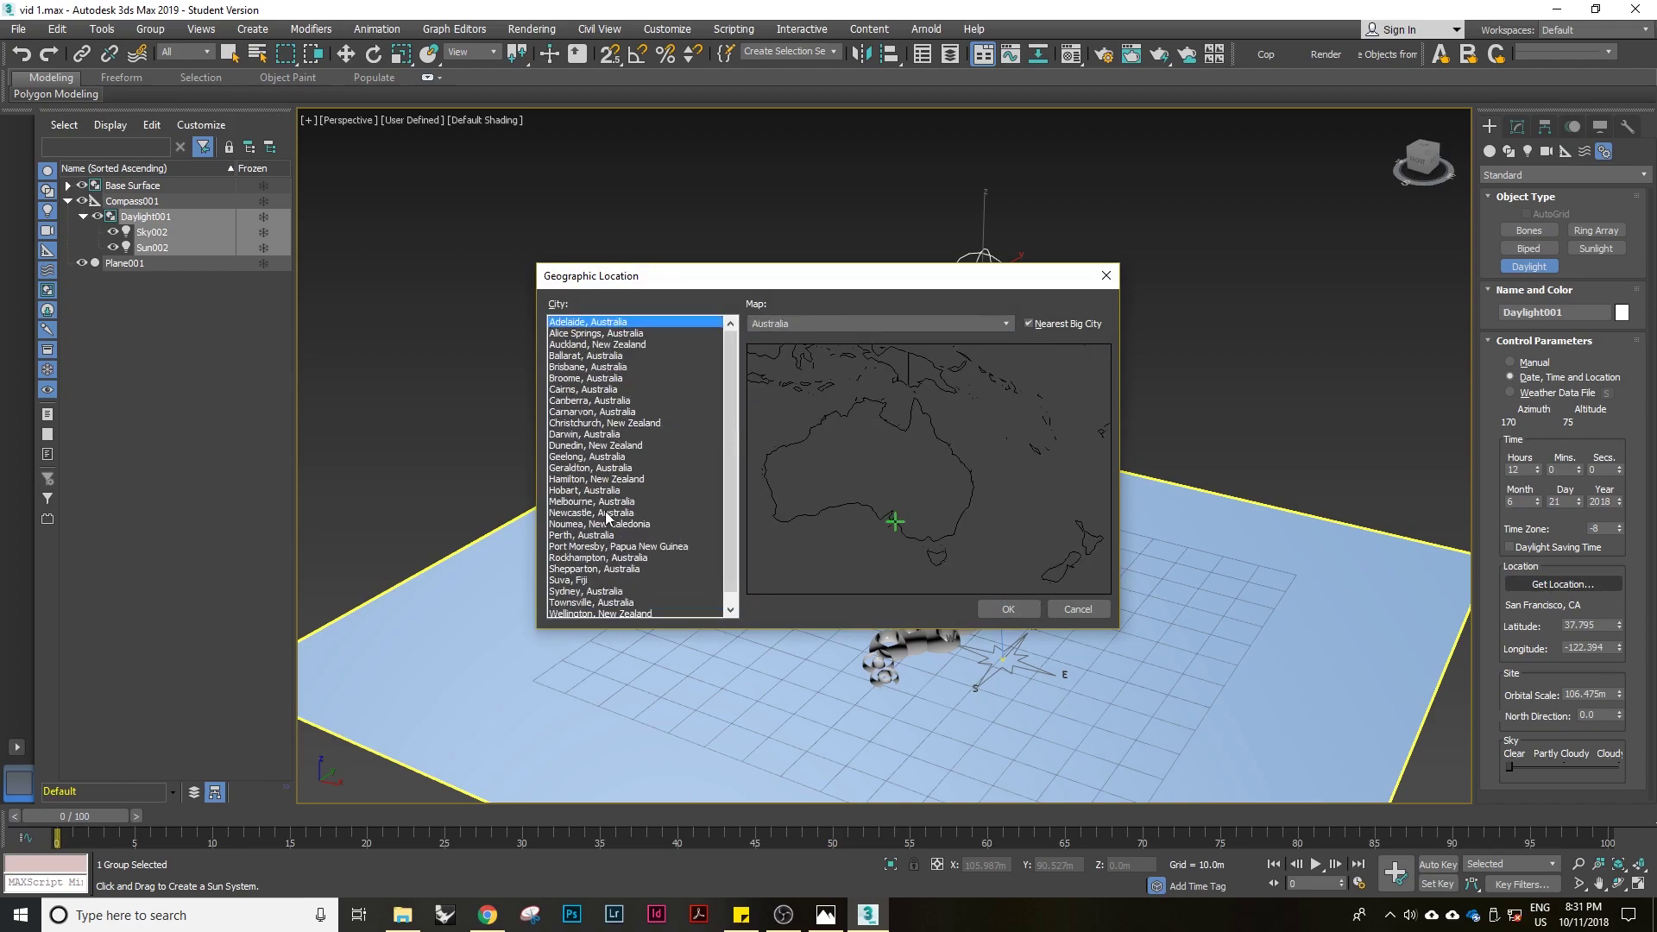
left_click(590, 503)
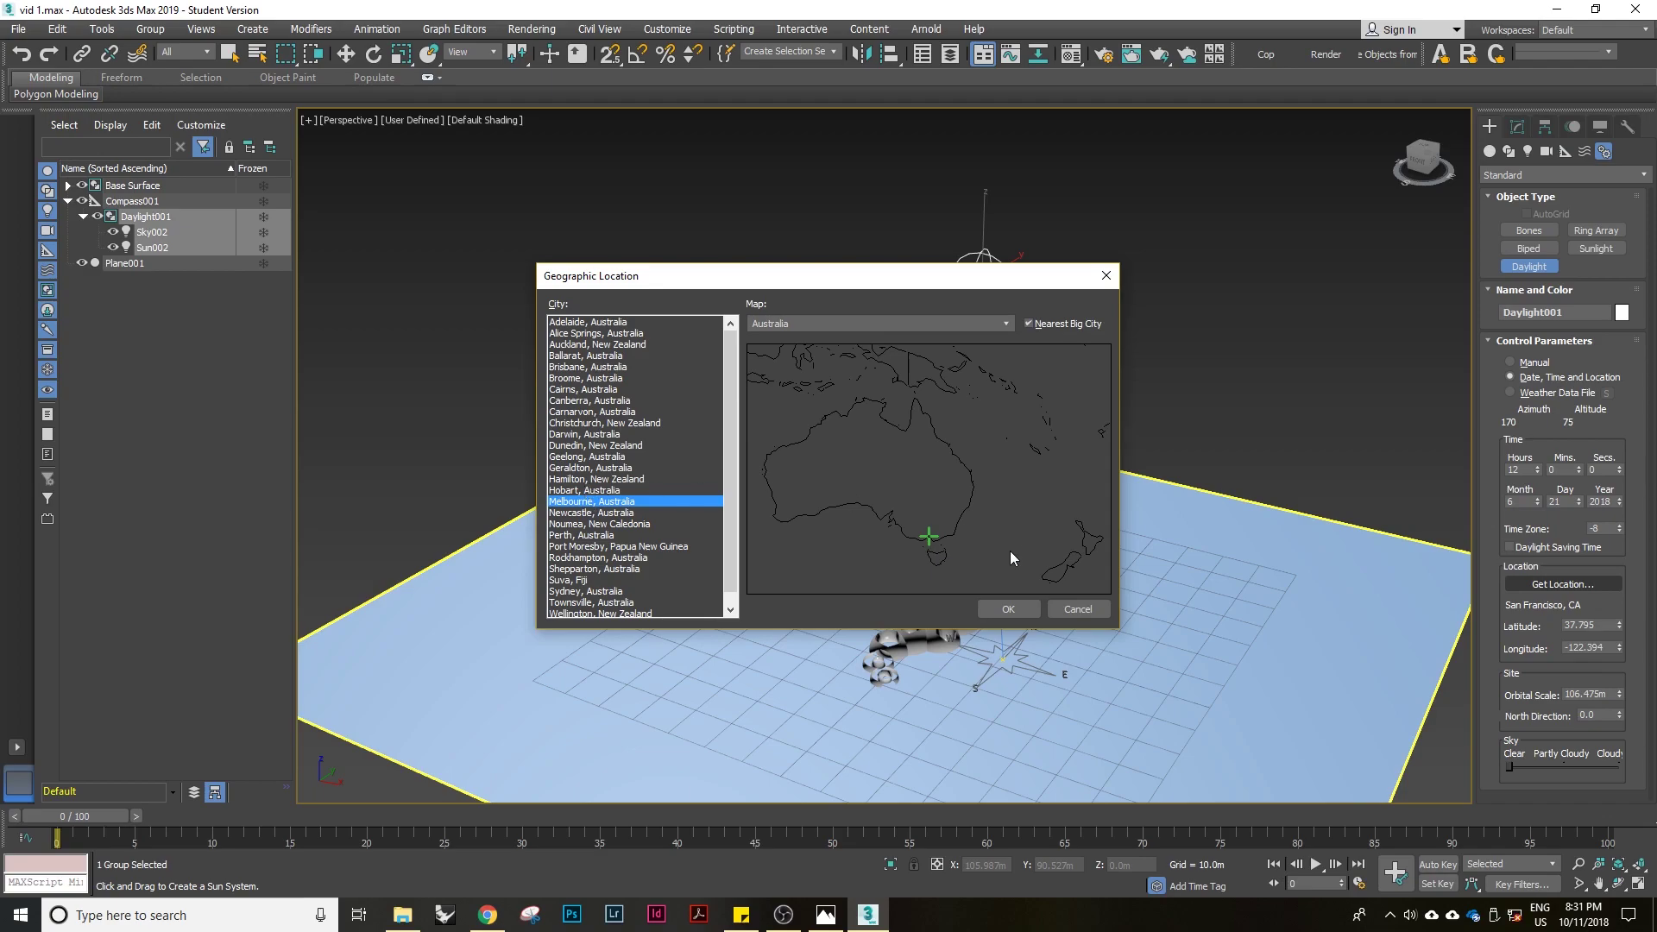
left_click(1008, 609)
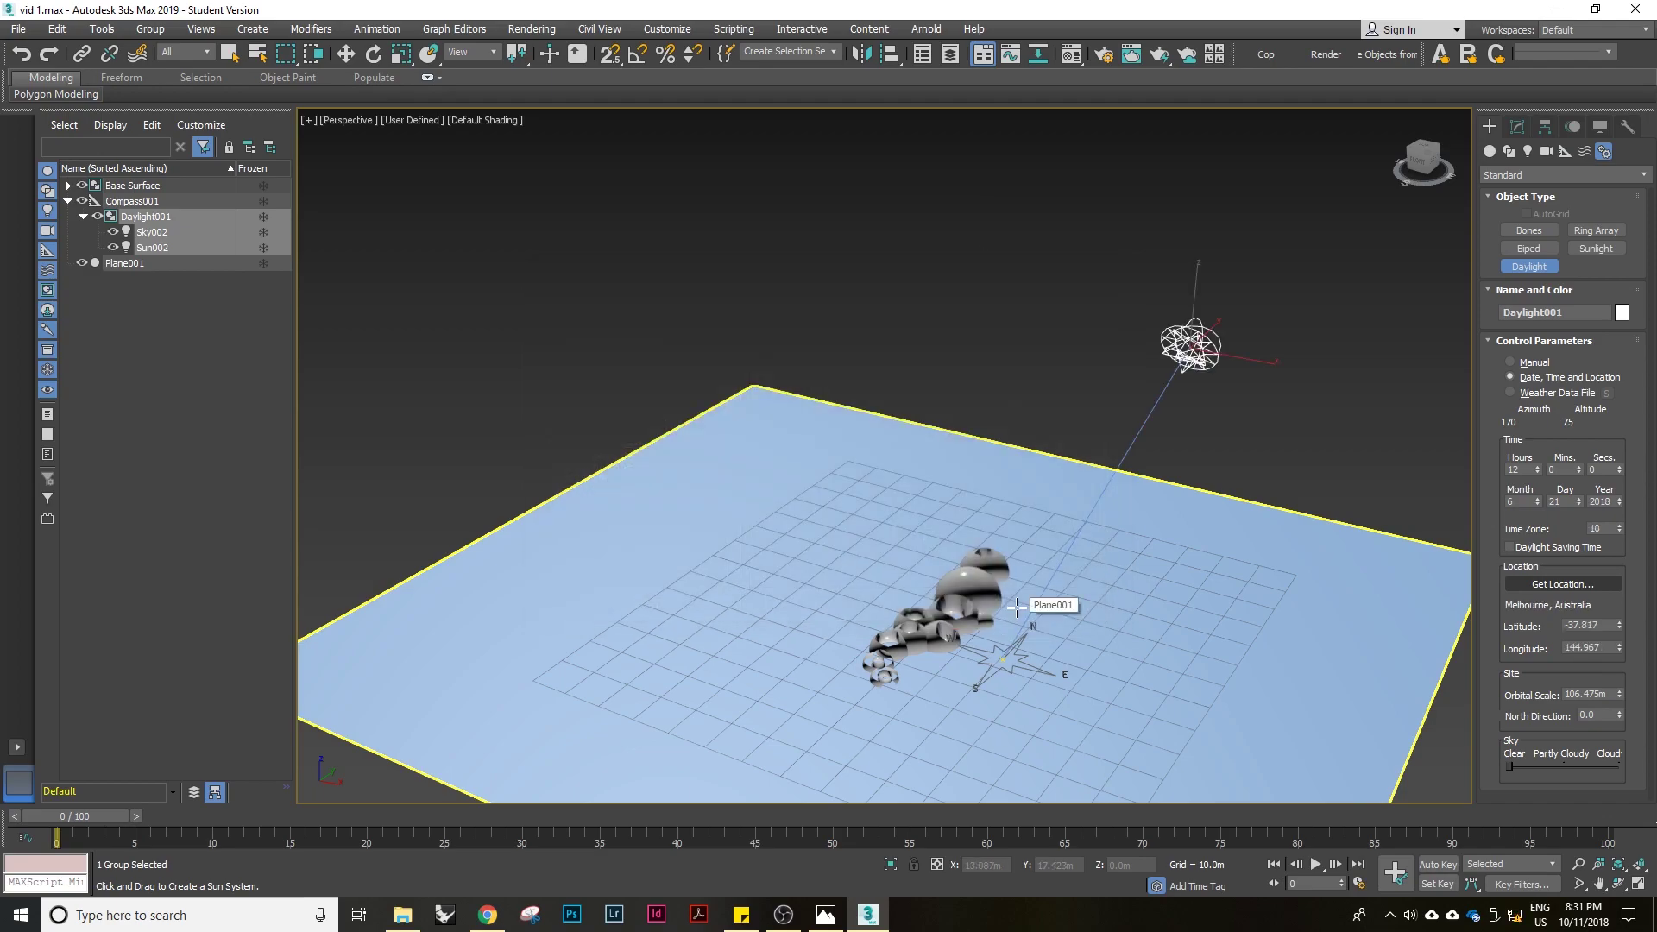
Set the daylight system's time to hour 14
mouse_move(1097, 593)
middle_mouse_down()
mouse_move(1046, 566)
mouse_move(950, 587)
mouse_move(937, 552)
mouse_move(986, 565)
mouse_move(1058, 548)
mouse_move(1072, 602)
middle_mouse_up()
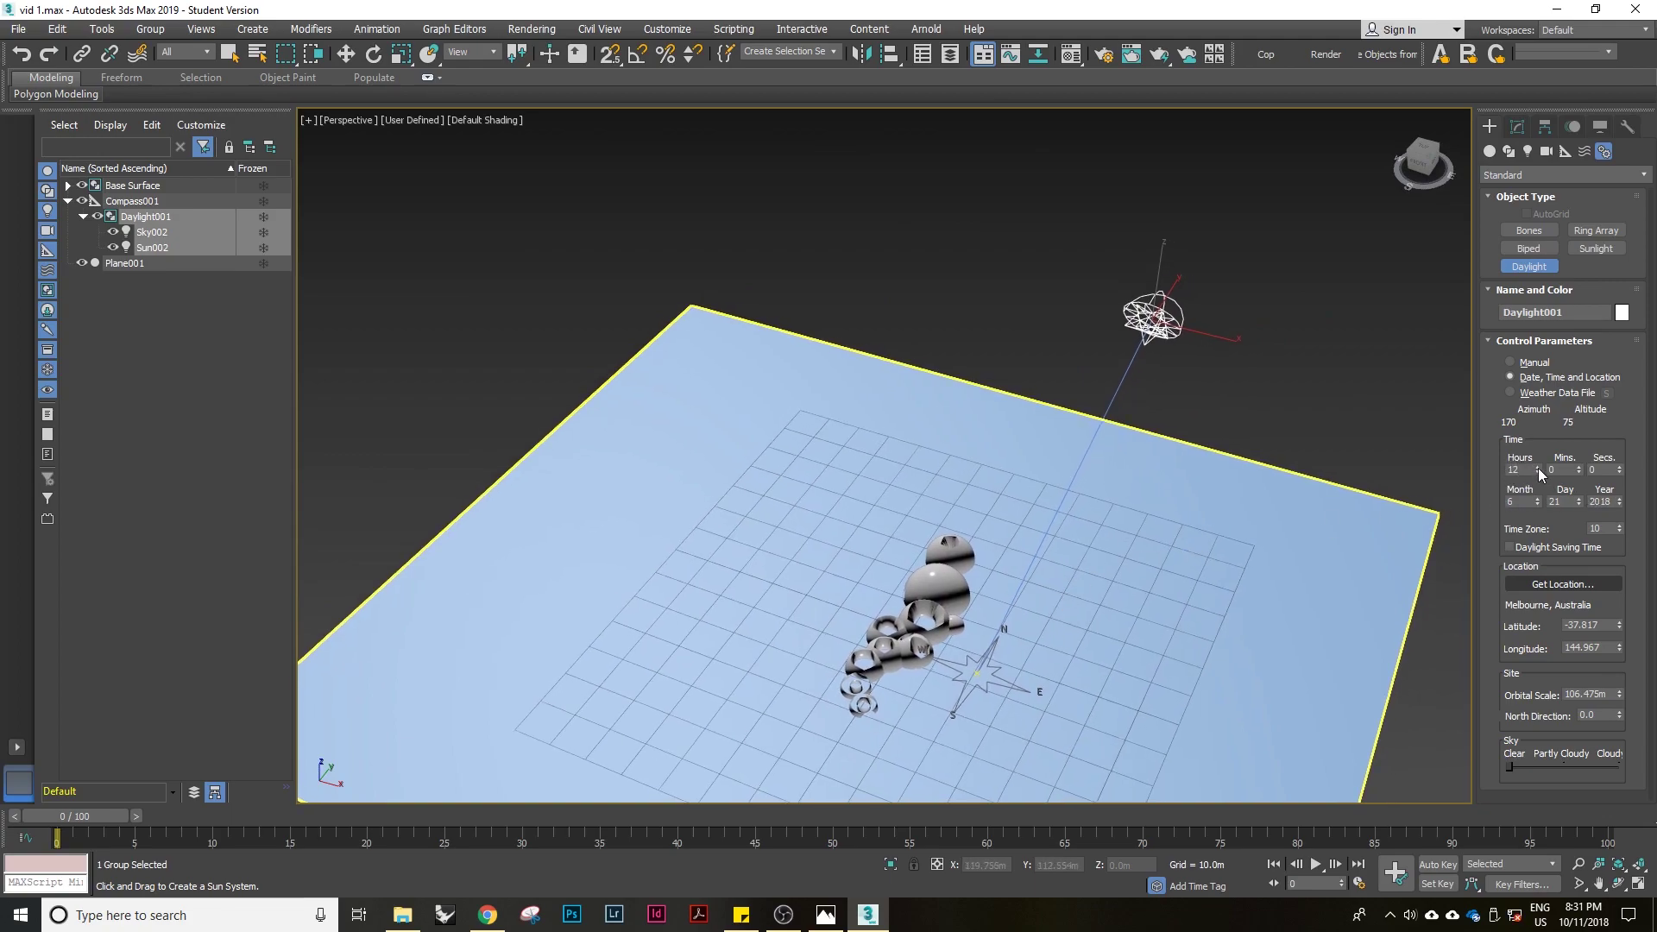
left_click(1538, 468)
left_click(1538, 468)
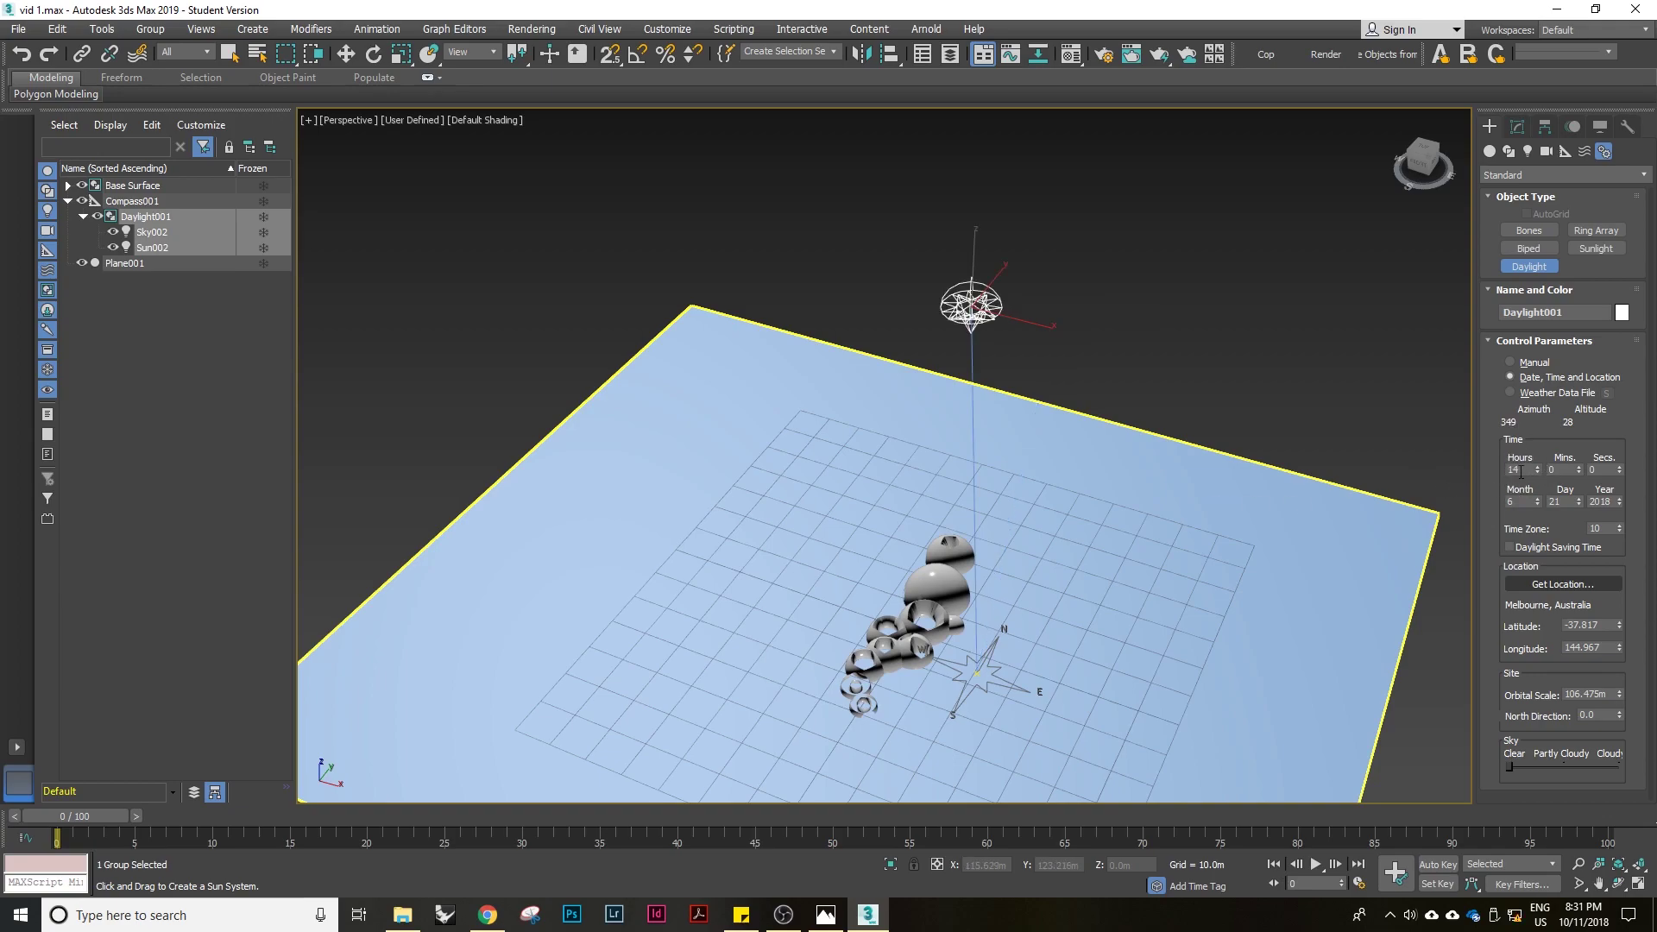
Illuminate the perspective viewport with scene lights instead of default lights
middle_click_drag(964, 601, 1055, 518)
scroll(986, 530, "up", 3)
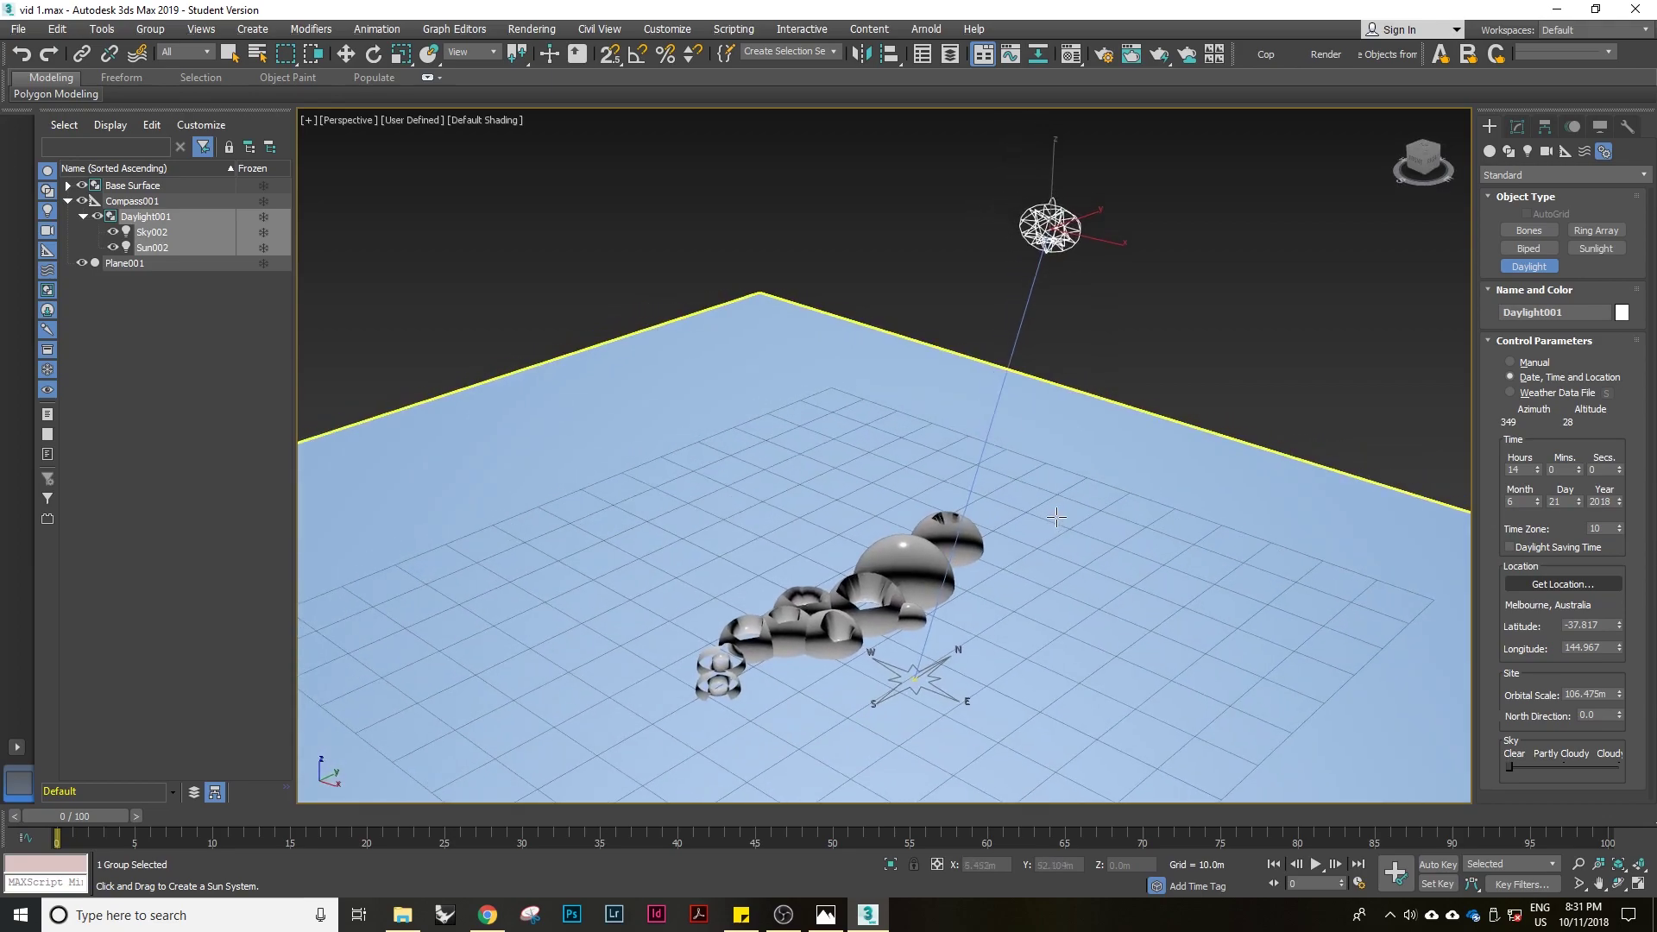
left_click(414, 120)
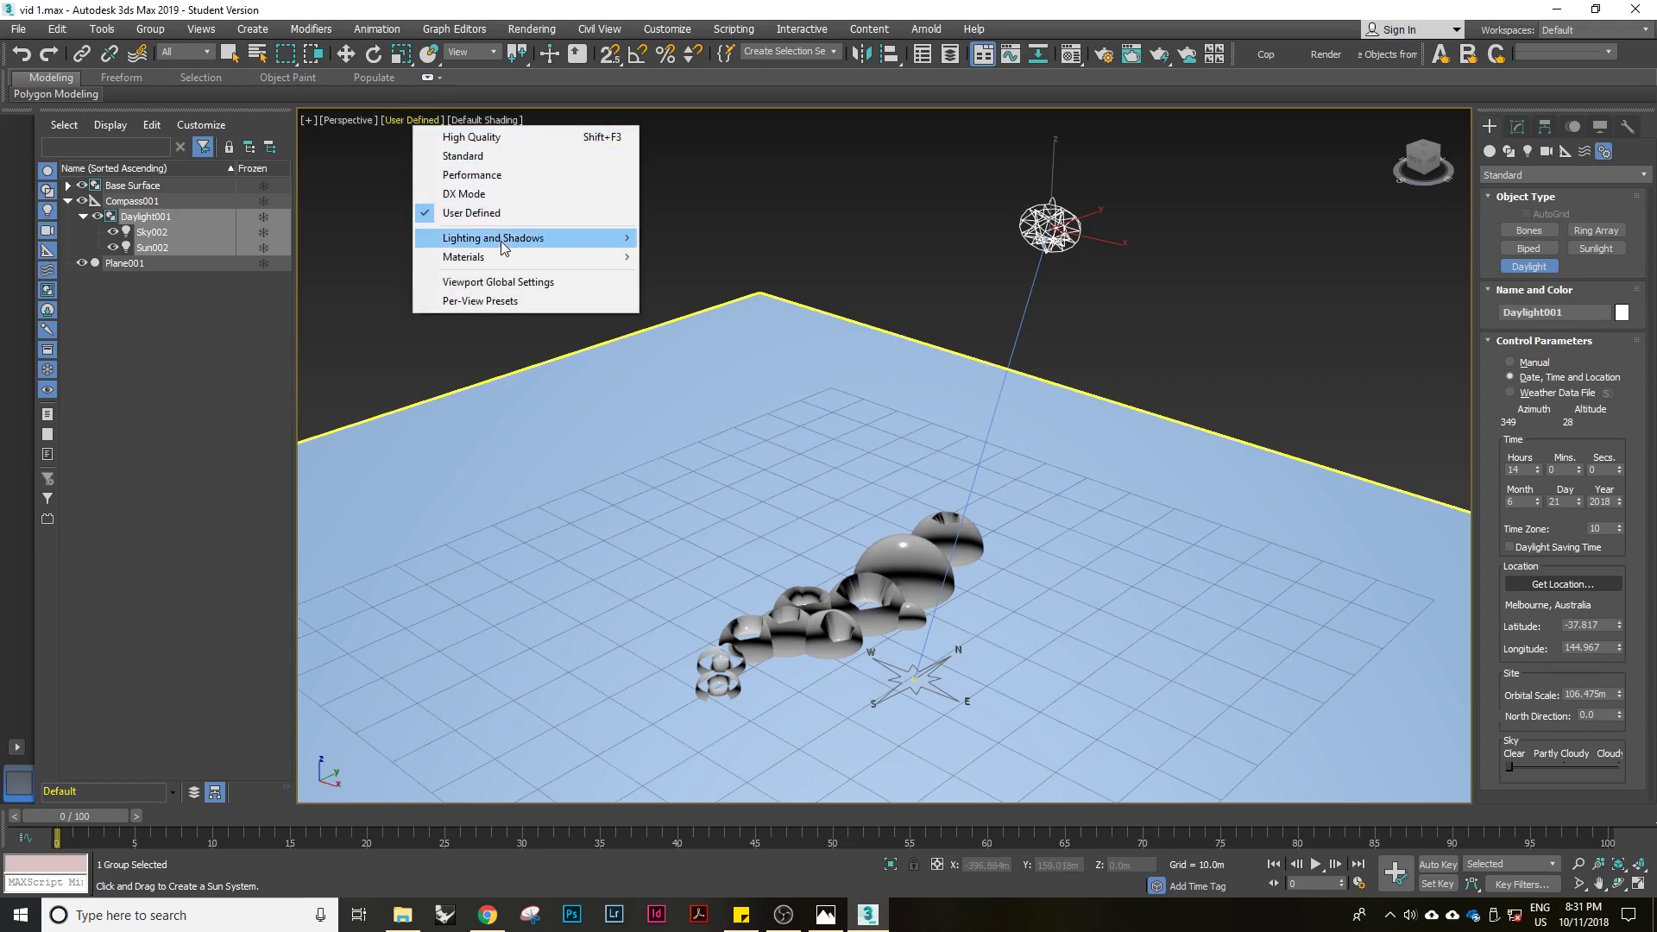
mouse_move(506, 242)
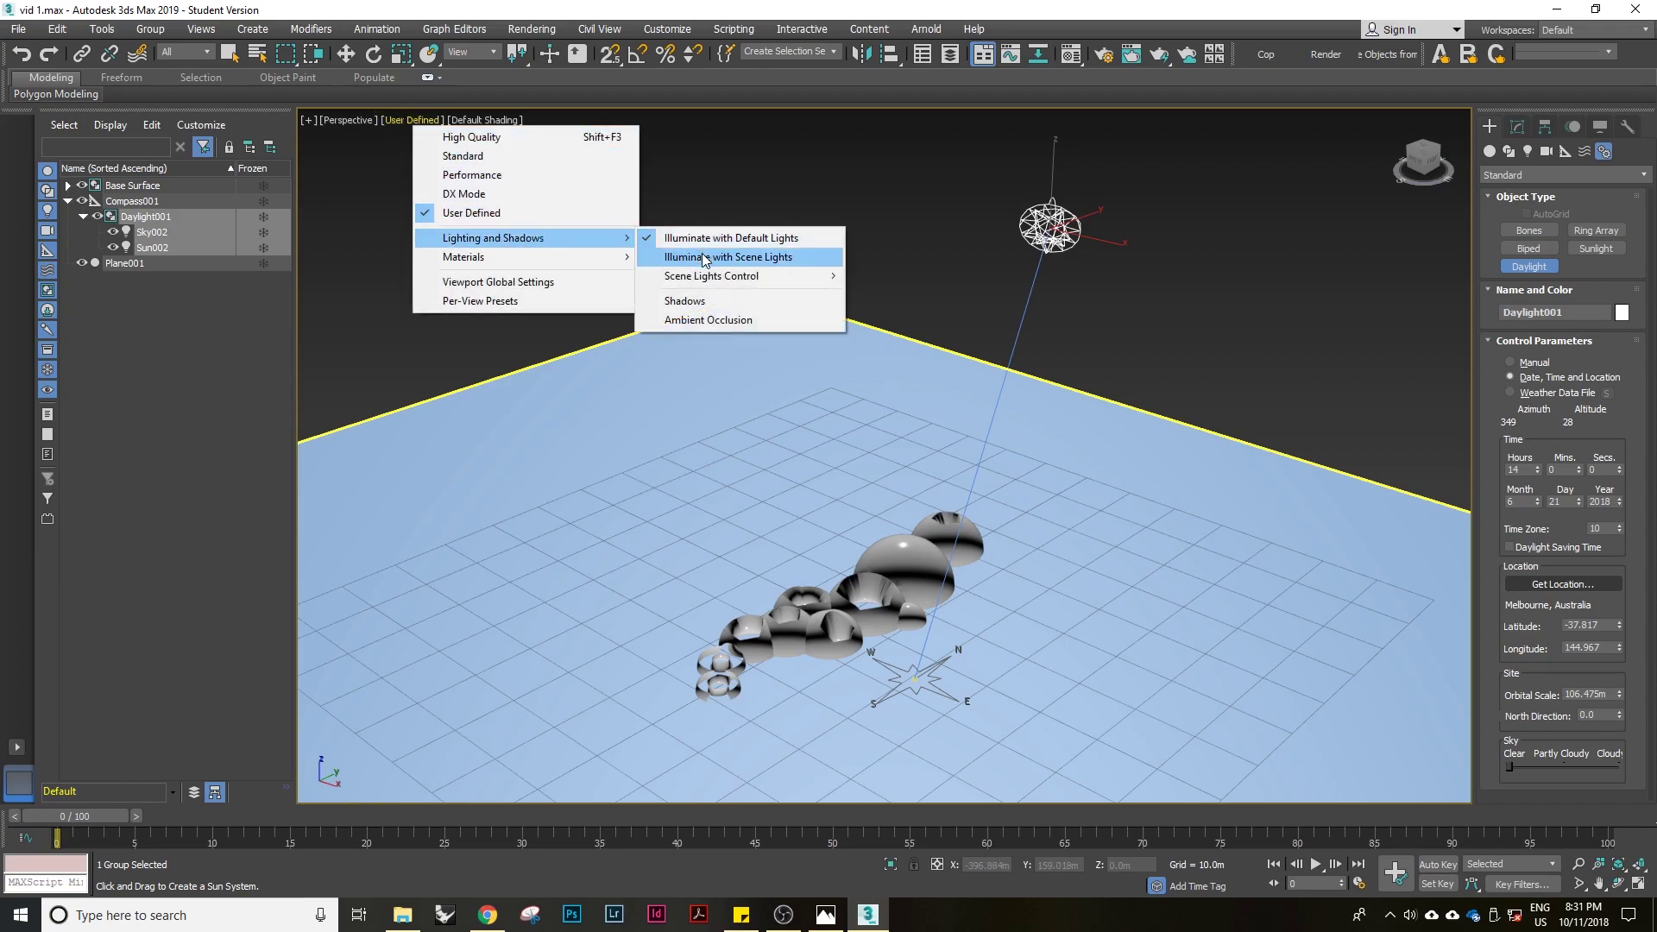
left_click(802, 263)
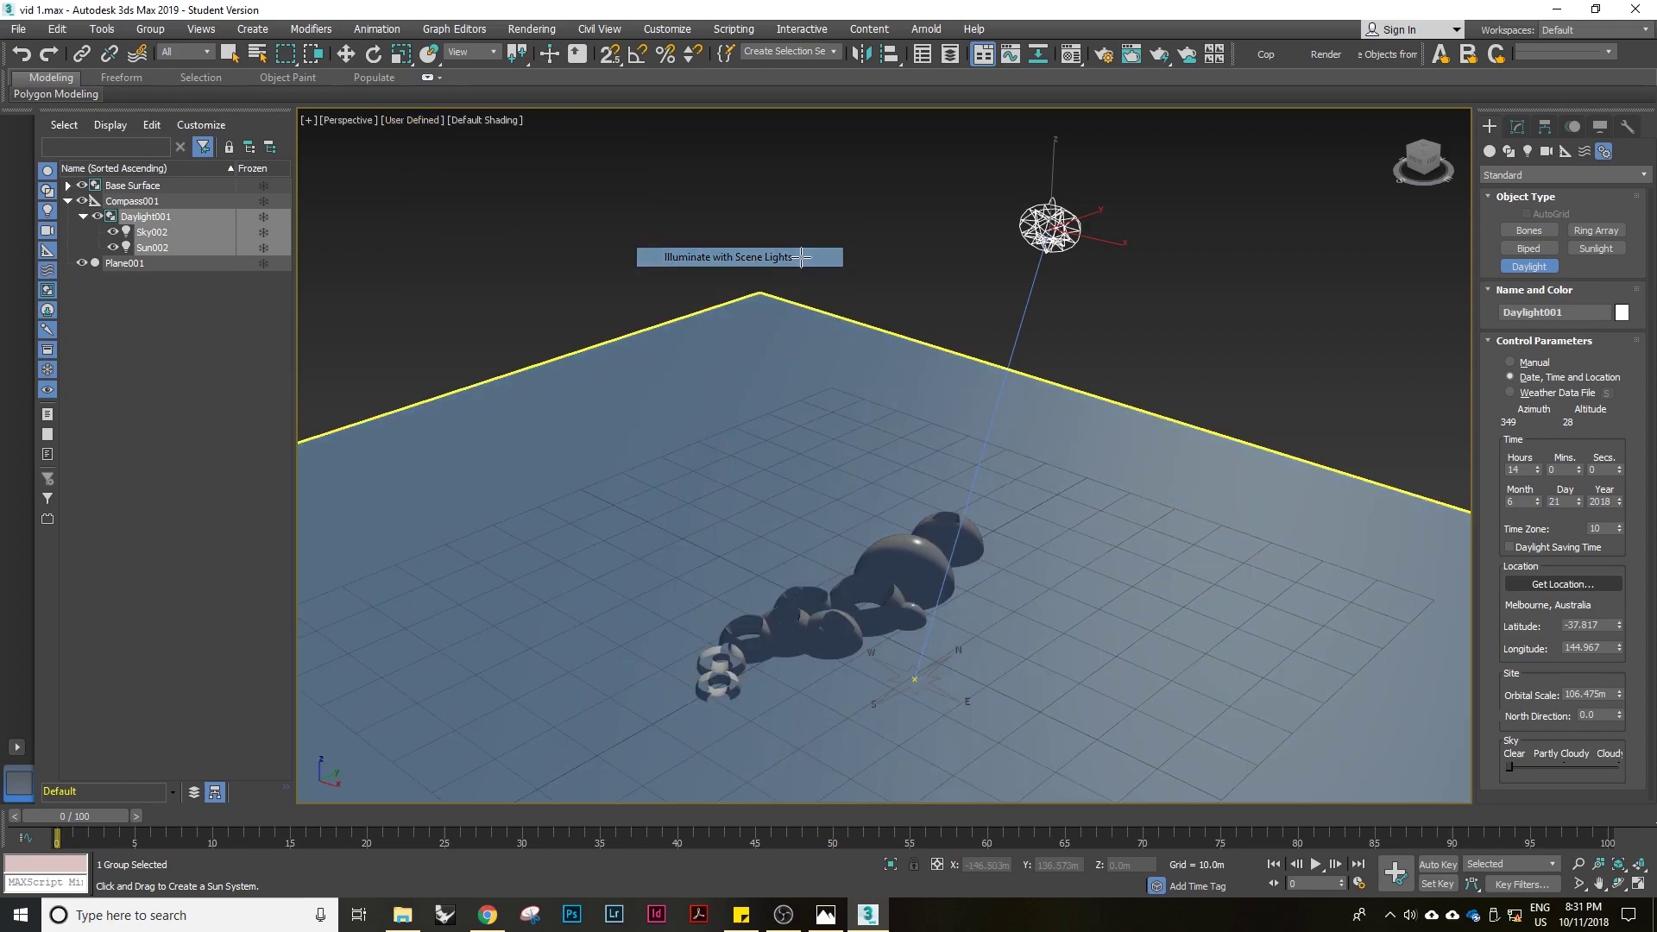
Turn on shadows in the perspective viewport's lighting settings
mouse_move(1058, 568)
middle_mouse_down()
mouse_move(1014, 516)
mouse_move(971, 505)
mouse_move(1059, 523)
mouse_move(934, 527)
mouse_move(954, 463)
middle_mouse_up()
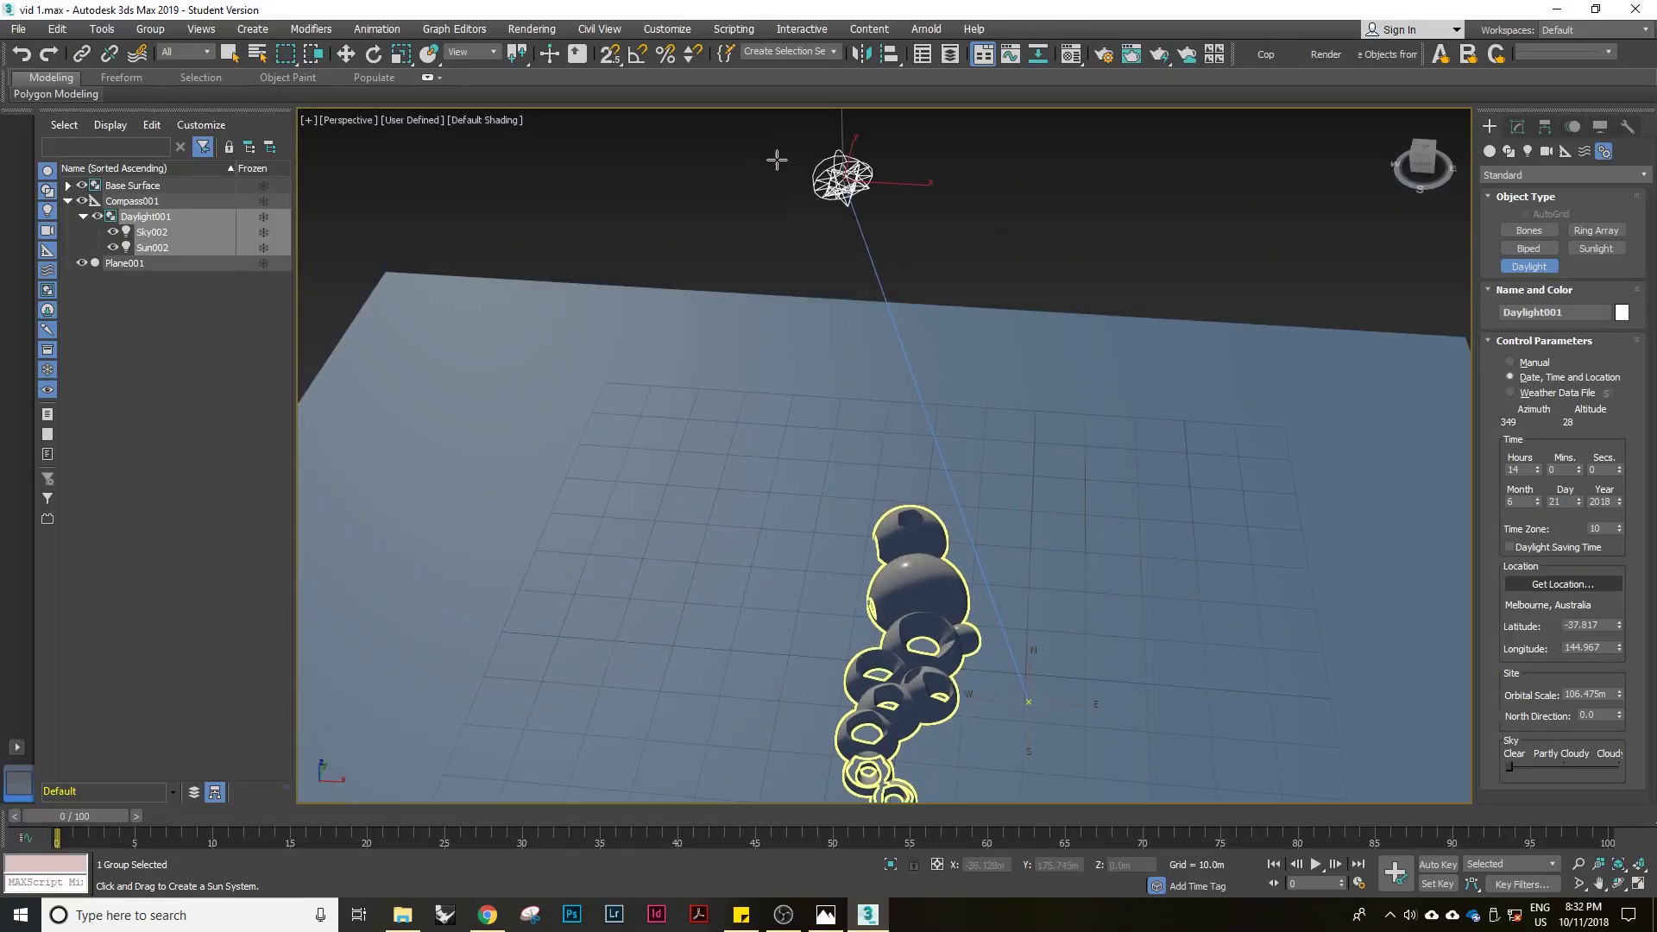
scroll(1233, 587, "down", 3)
middle_click_drag(1025, 566, 1091, 536)
middle_click_drag(980, 548, 1103, 547)
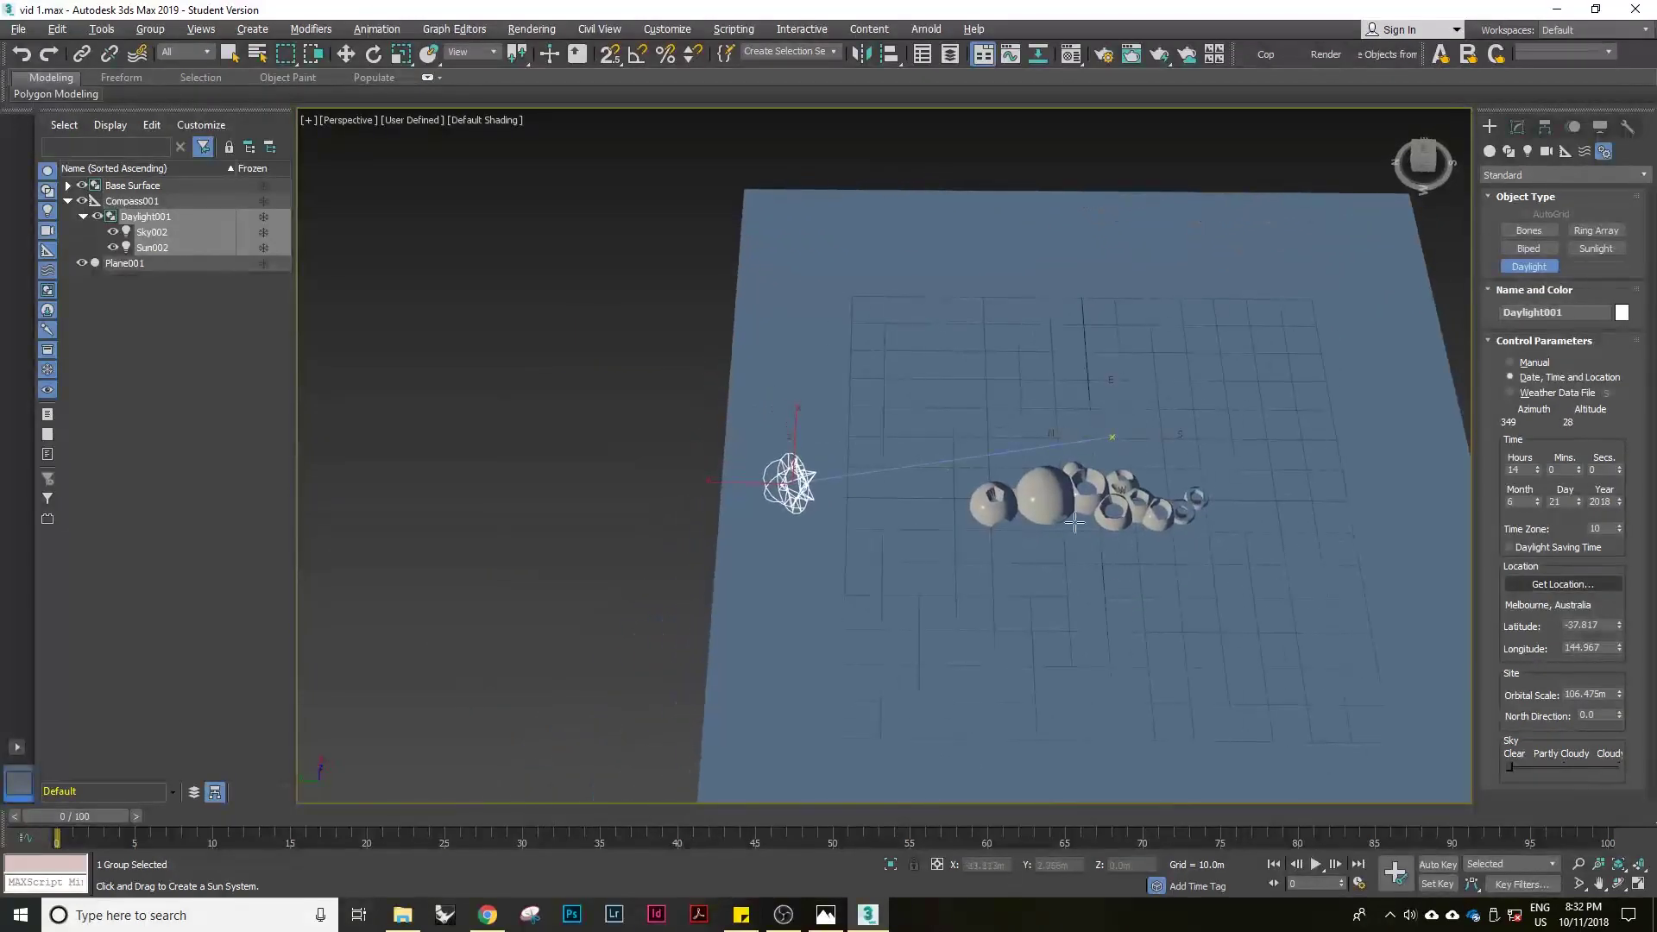
middle_click_drag(1090, 475, 933, 441, "alt")
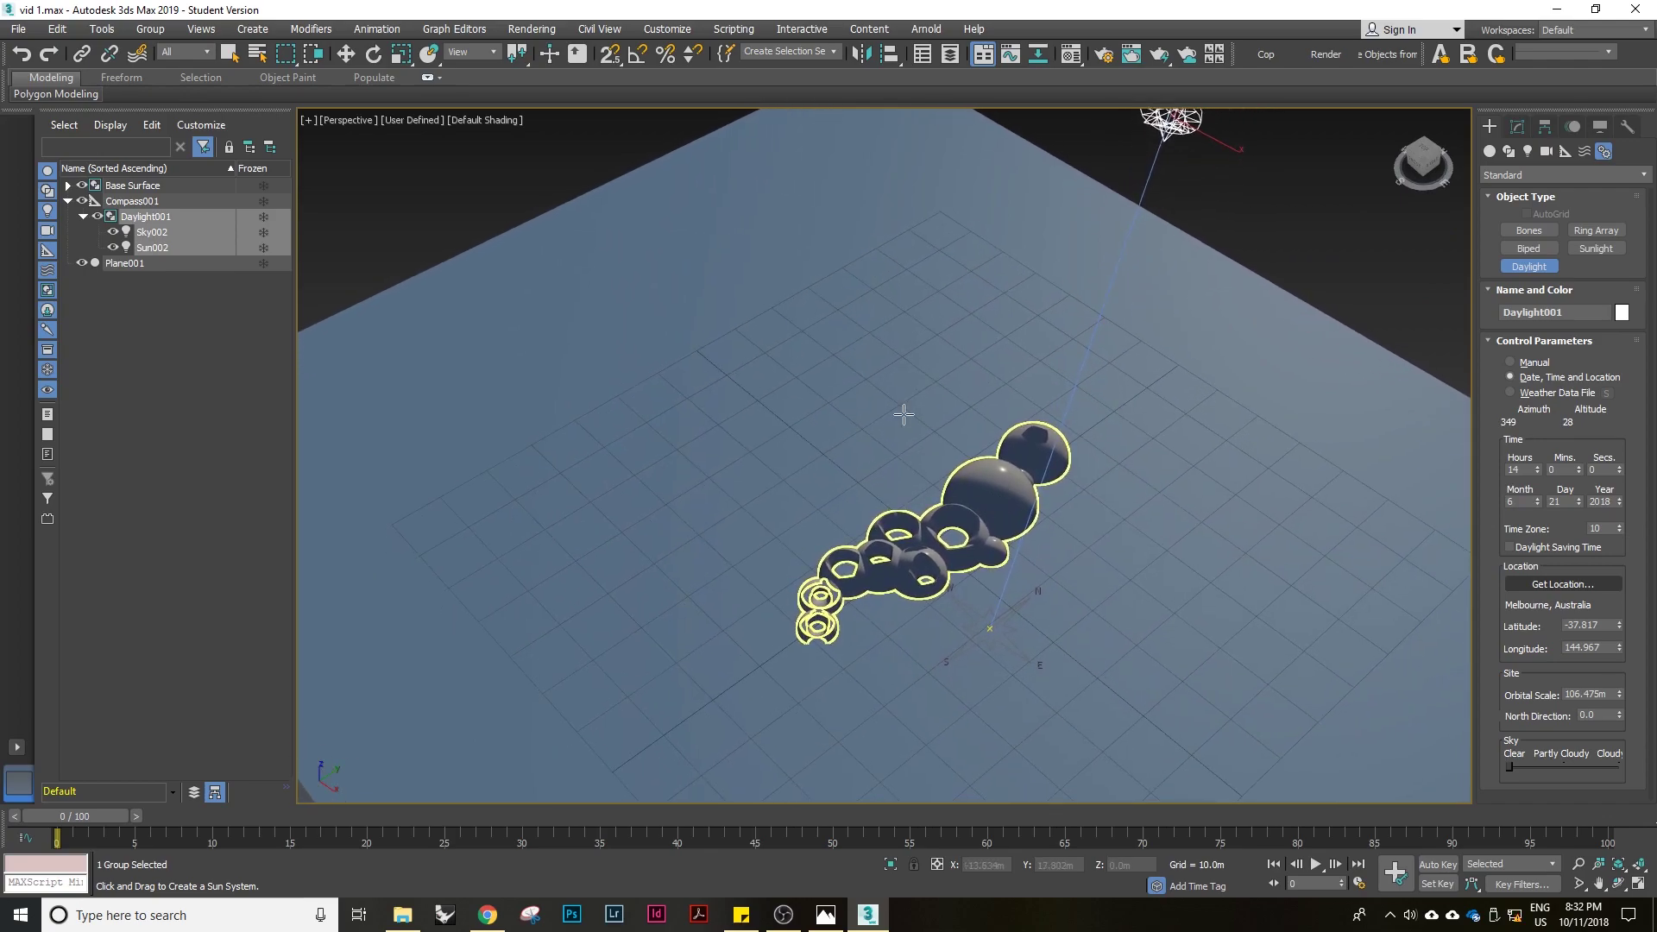
left_click(402, 120)
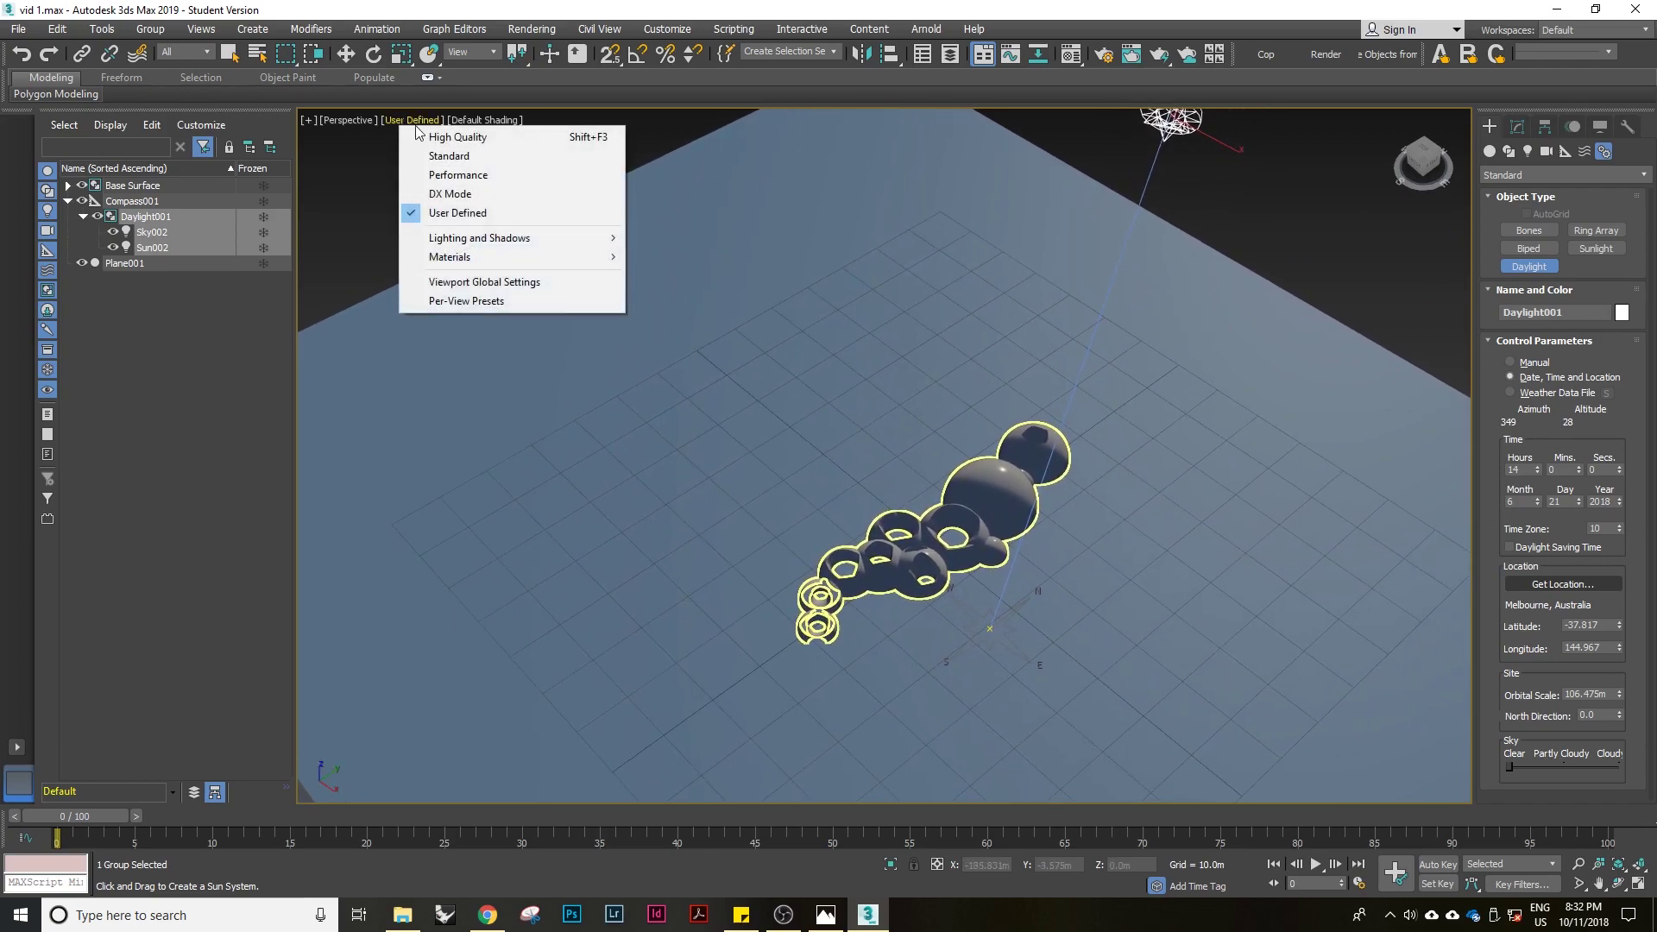
mouse_move(516, 237)
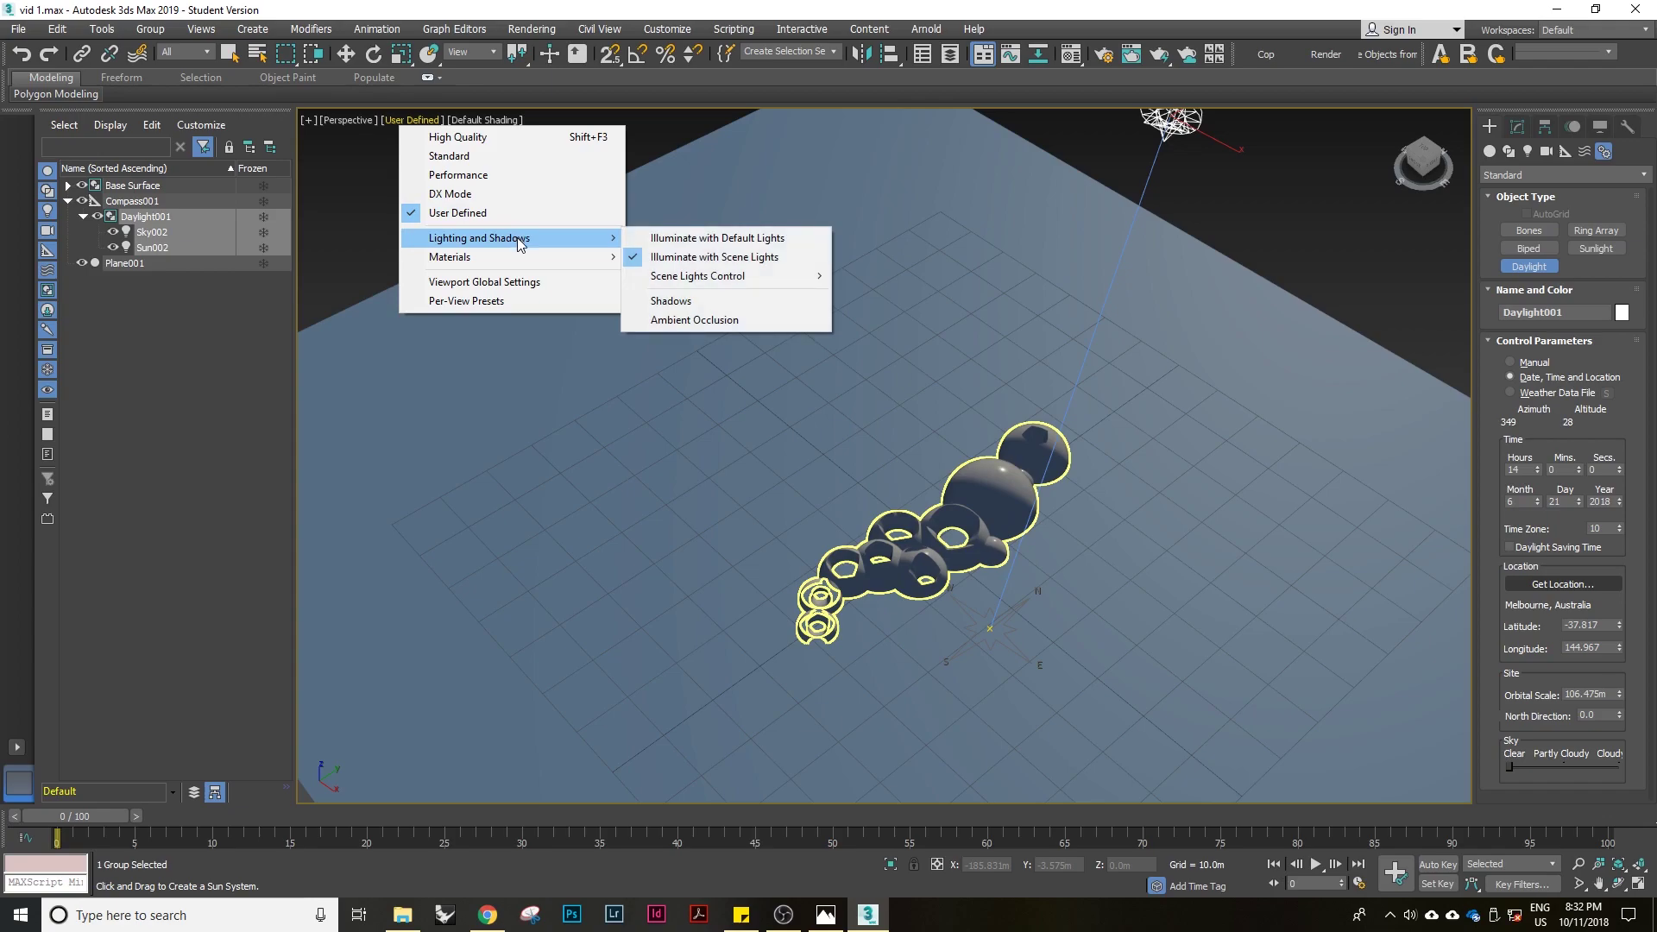
left_click(744, 302)
Preview the domes' shadows at hours 16 and 13, and return the daylight hour to 14
middle_click_drag(1042, 532, 932, 563, "alt")
scroll(863, 604, "up", 3)
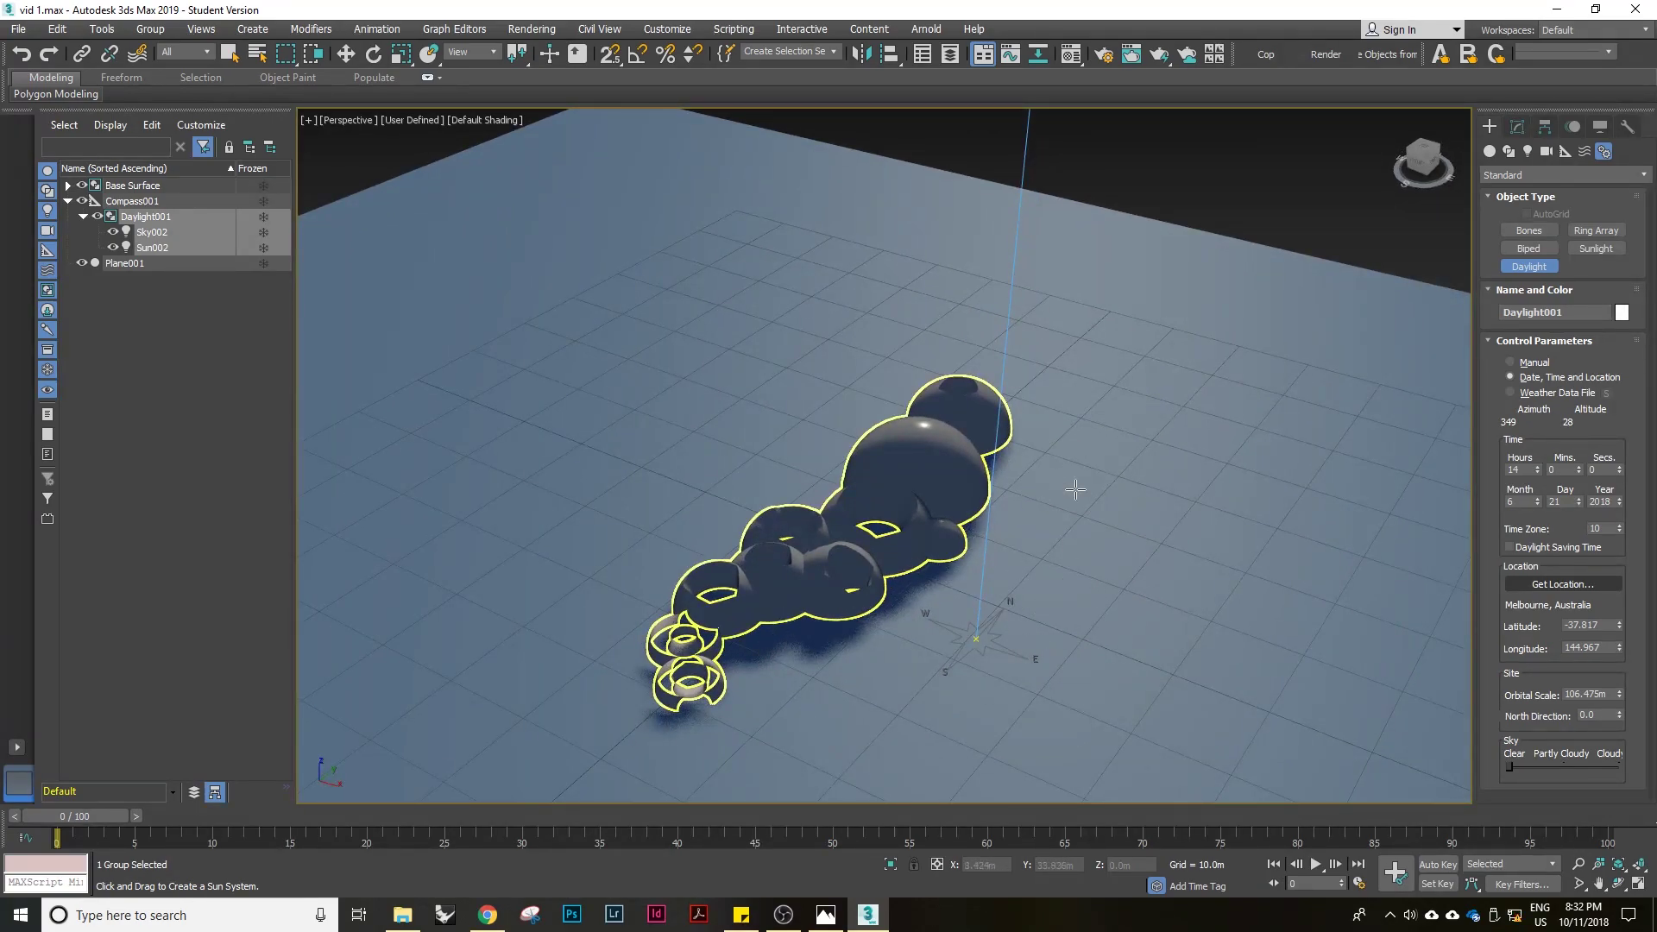
left_click(1538, 467)
left_click(1538, 467)
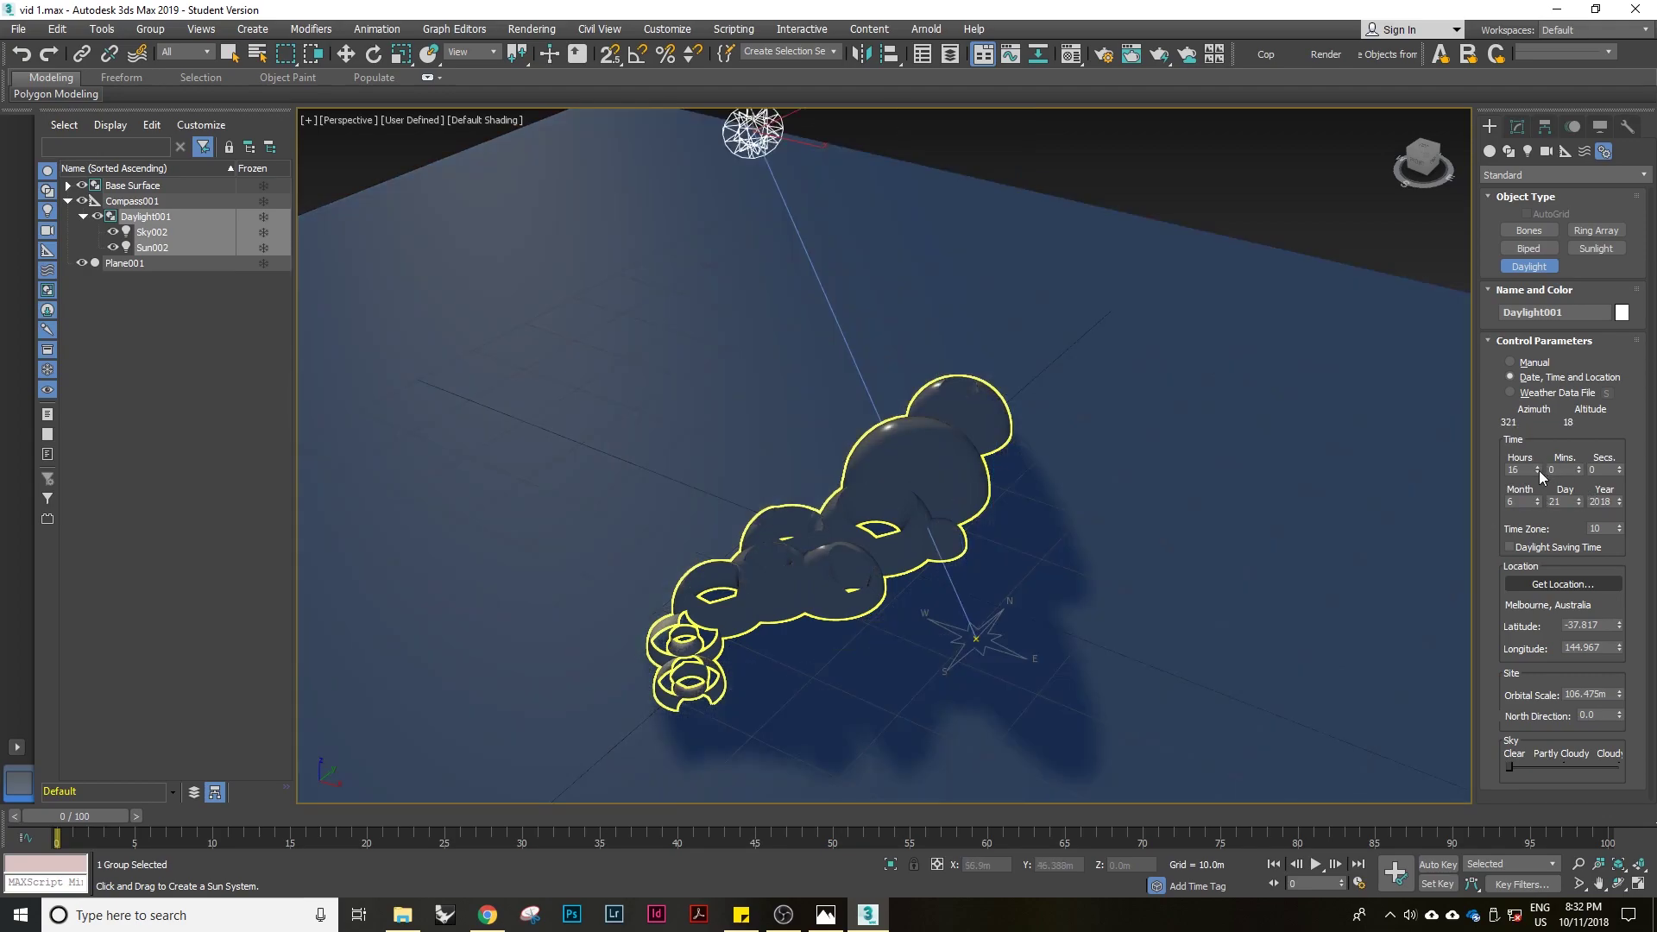
left_click(1537, 472)
left_click(1537, 472)
left_click(1537, 472)
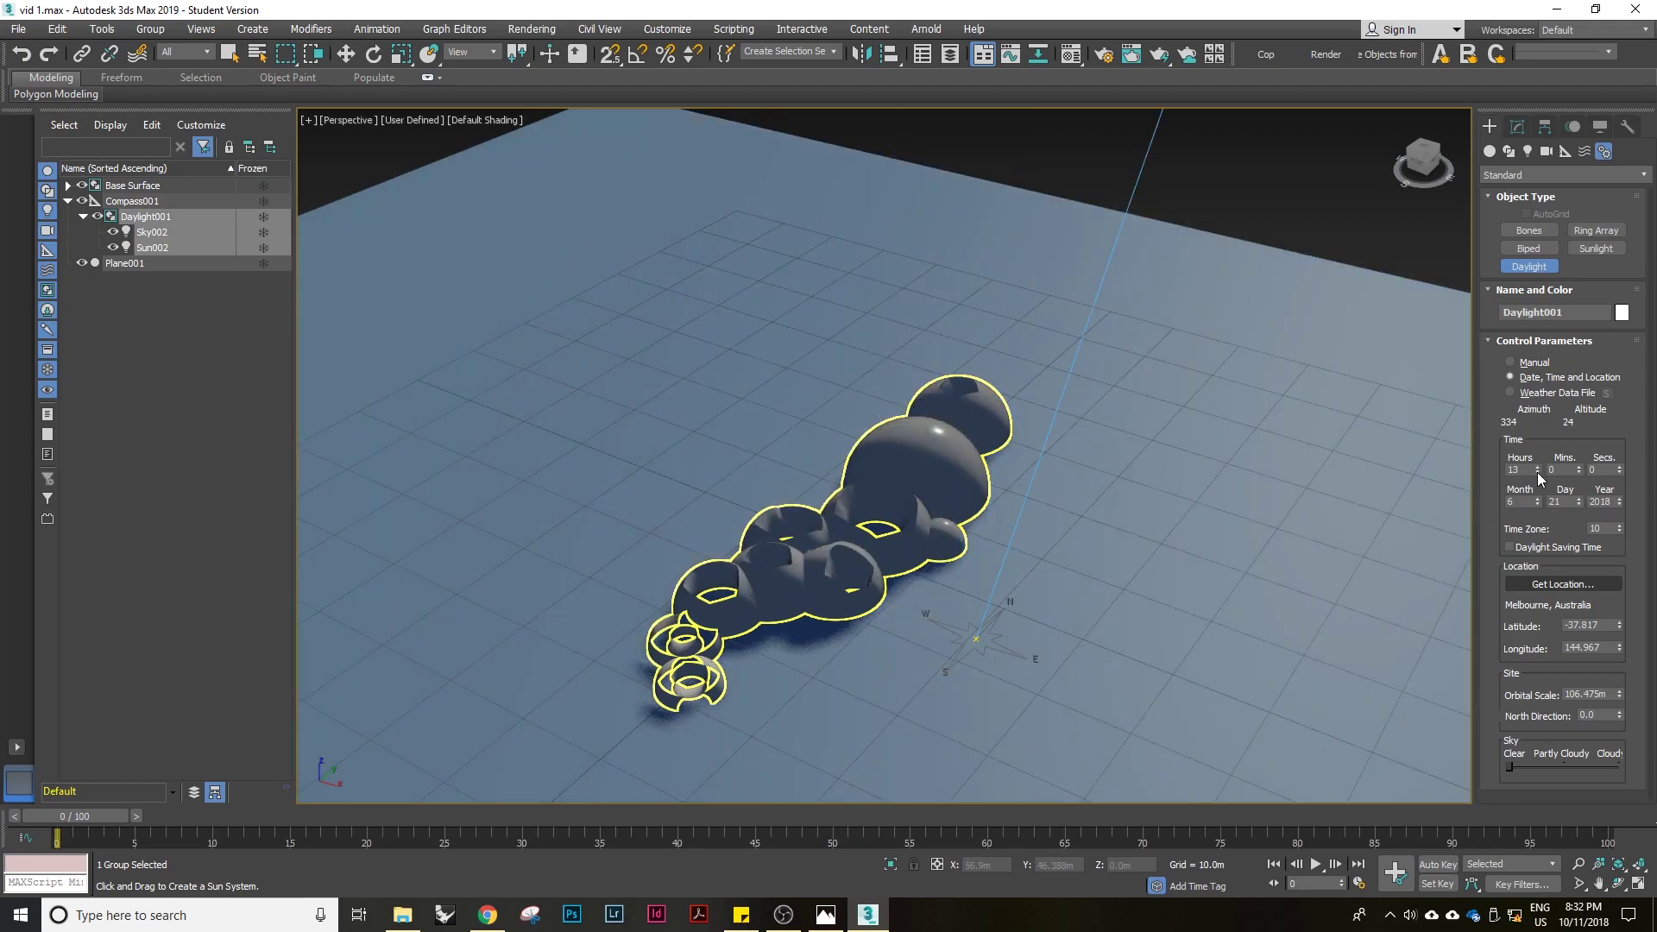
left_click(1537, 467)
Set the environment's exposure control to Pseudo Color Exposure Control
middle_click_drag(1197, 561, 1008, 555)
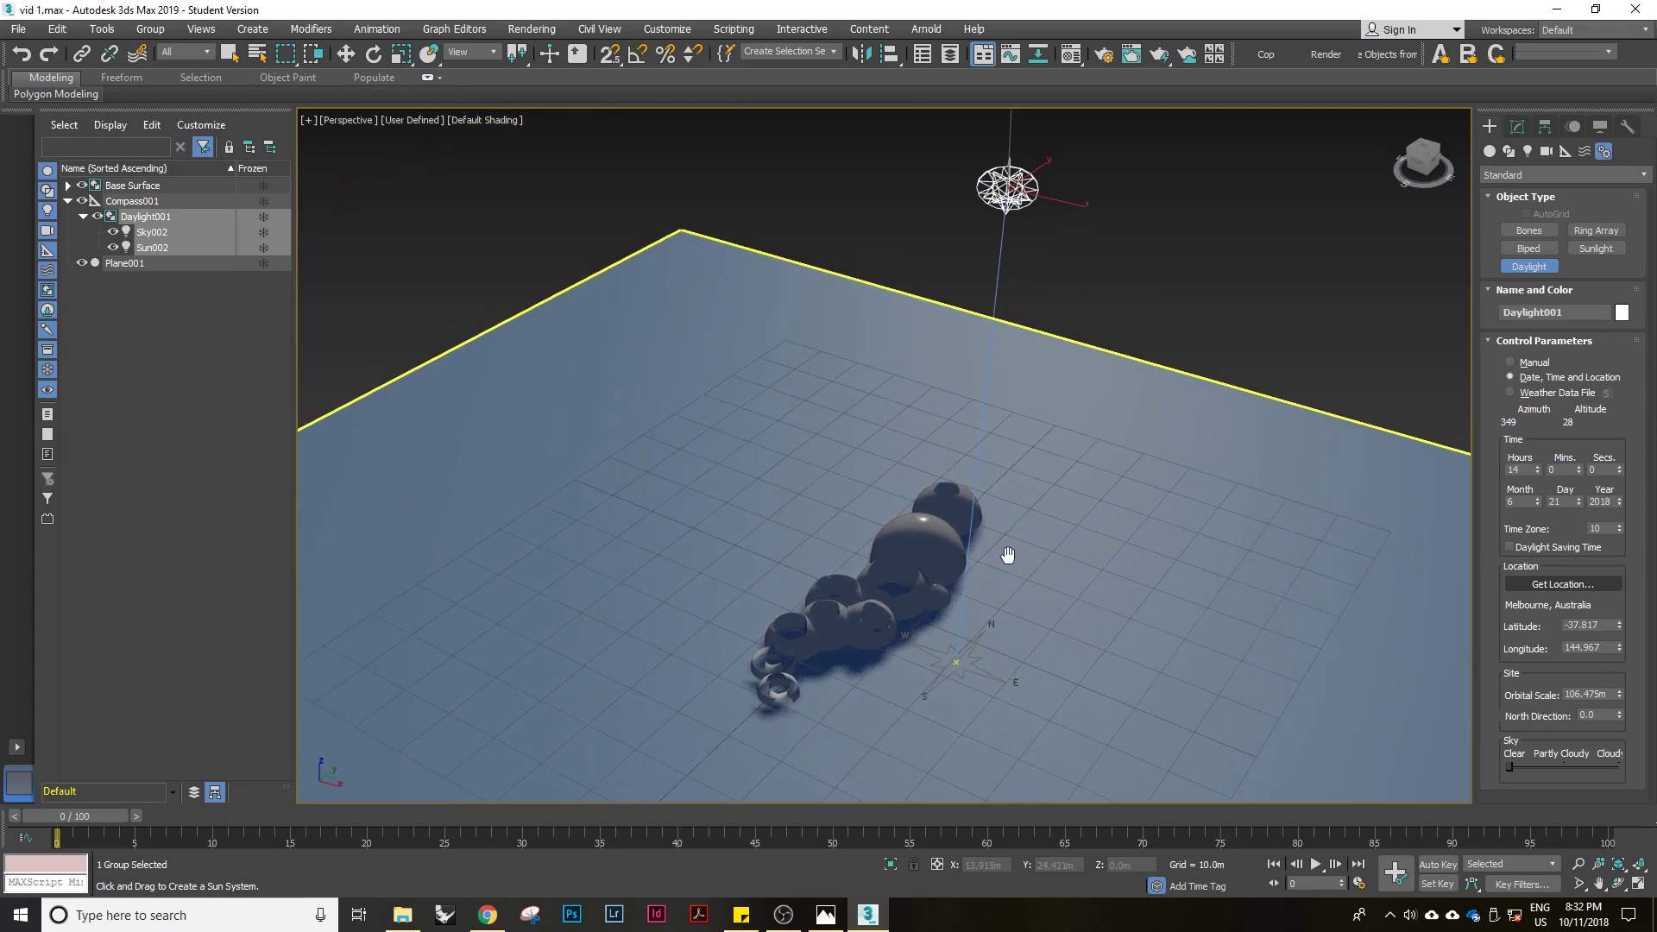
left_click(532, 31)
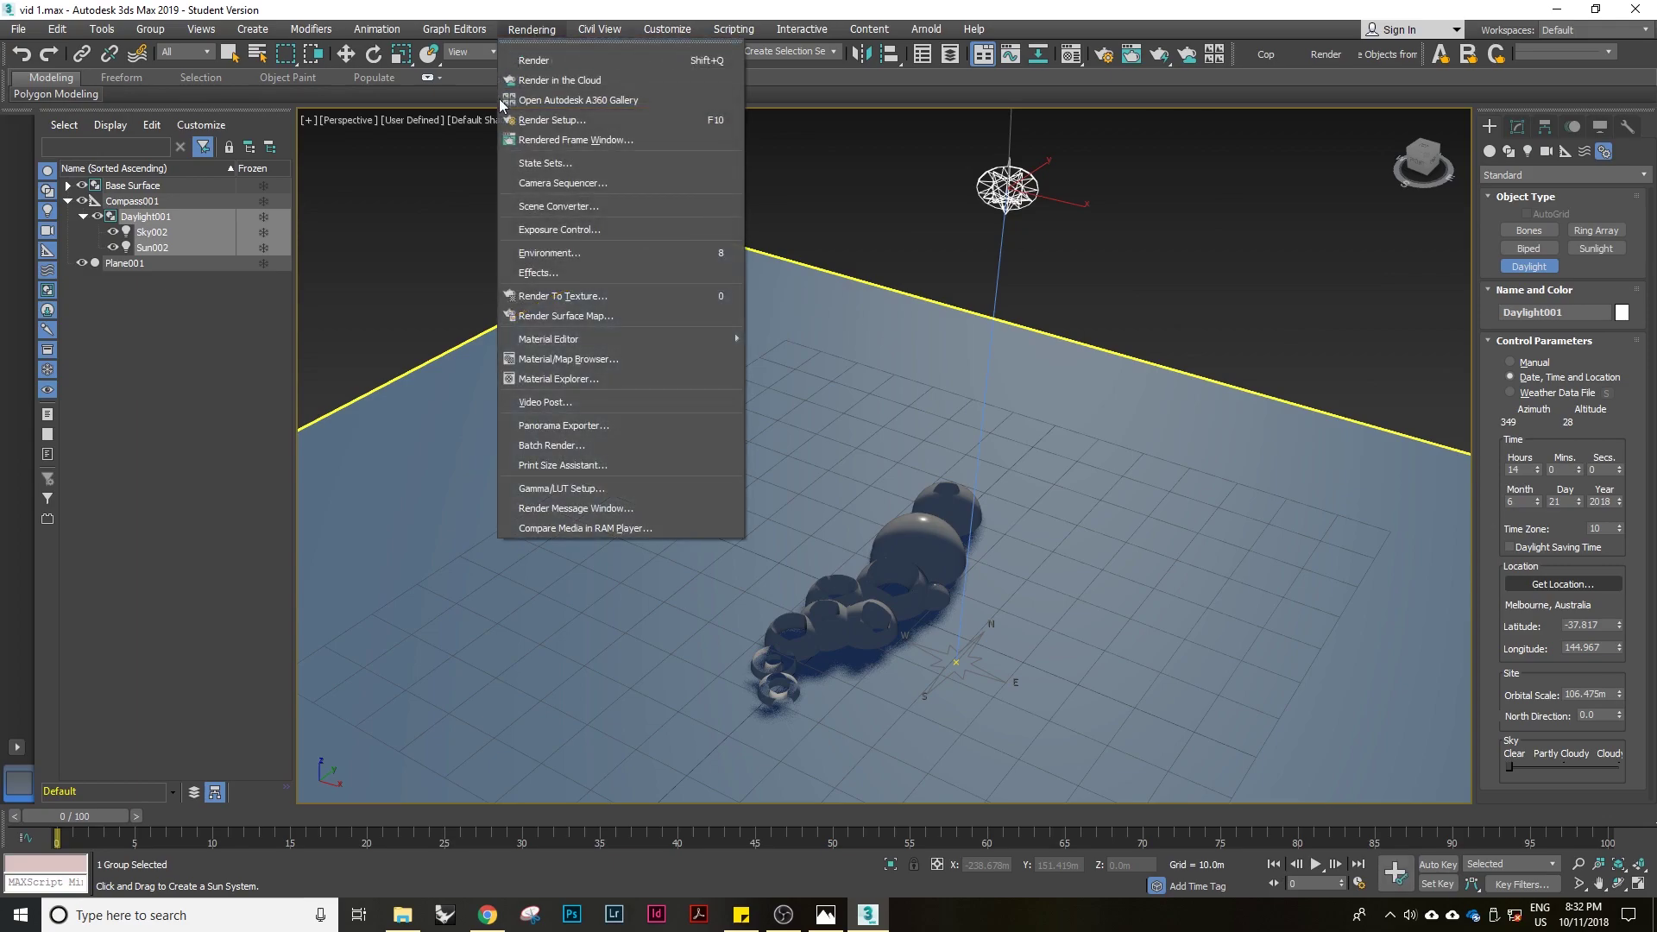
left_click(528, 253)
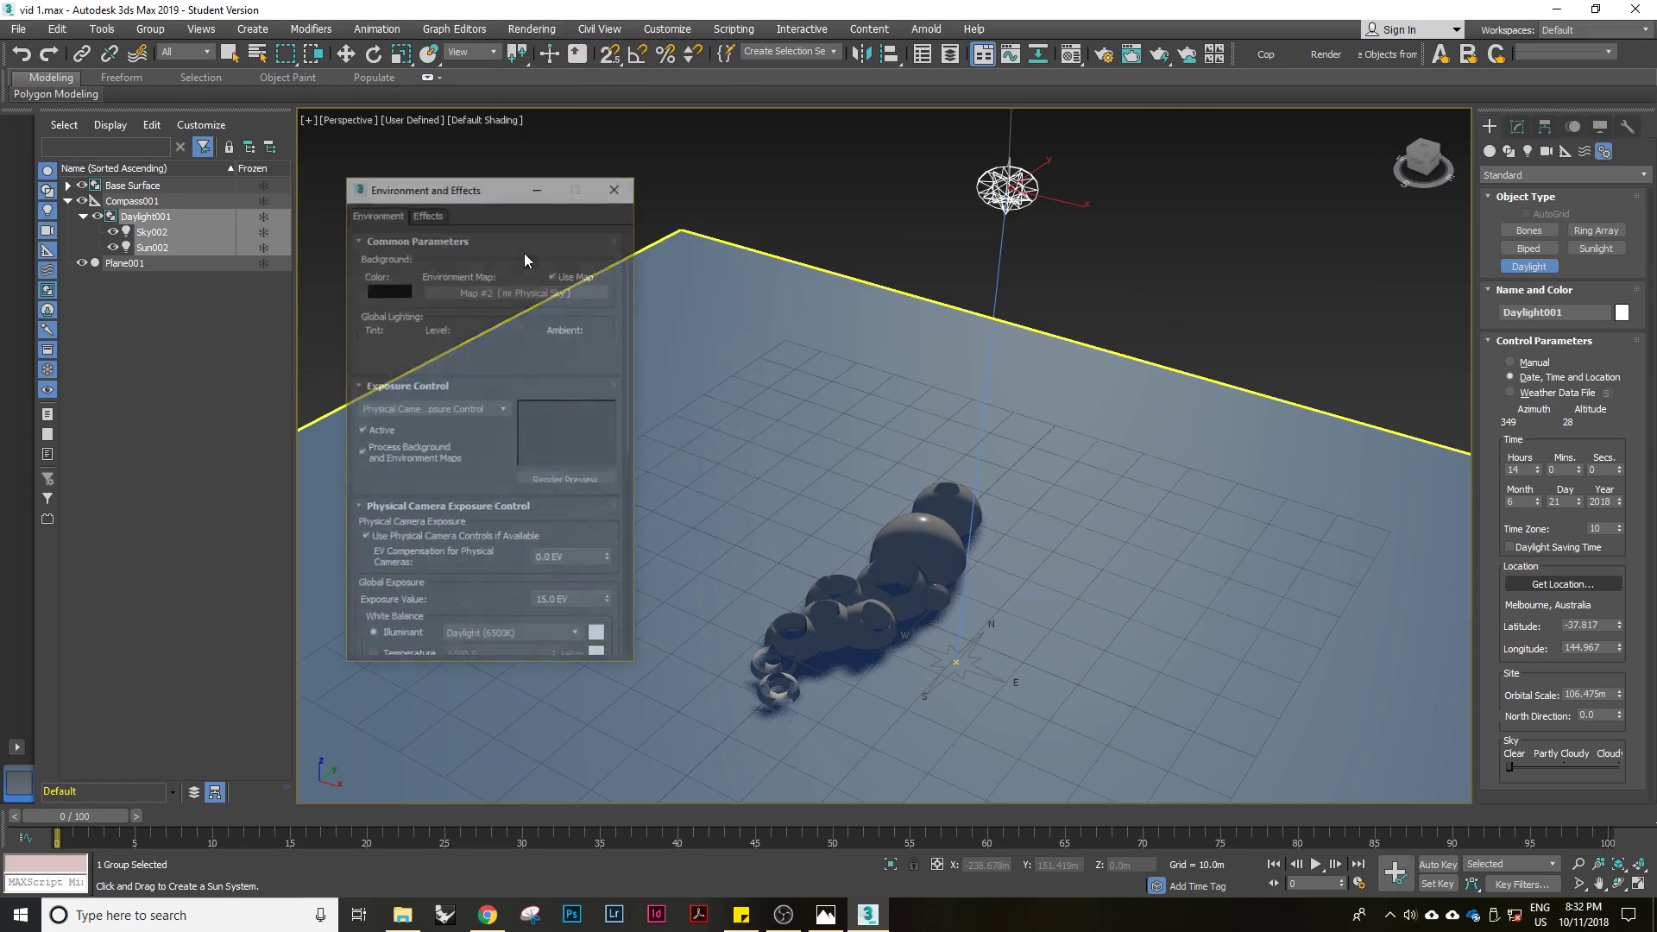
left_click(489, 408)
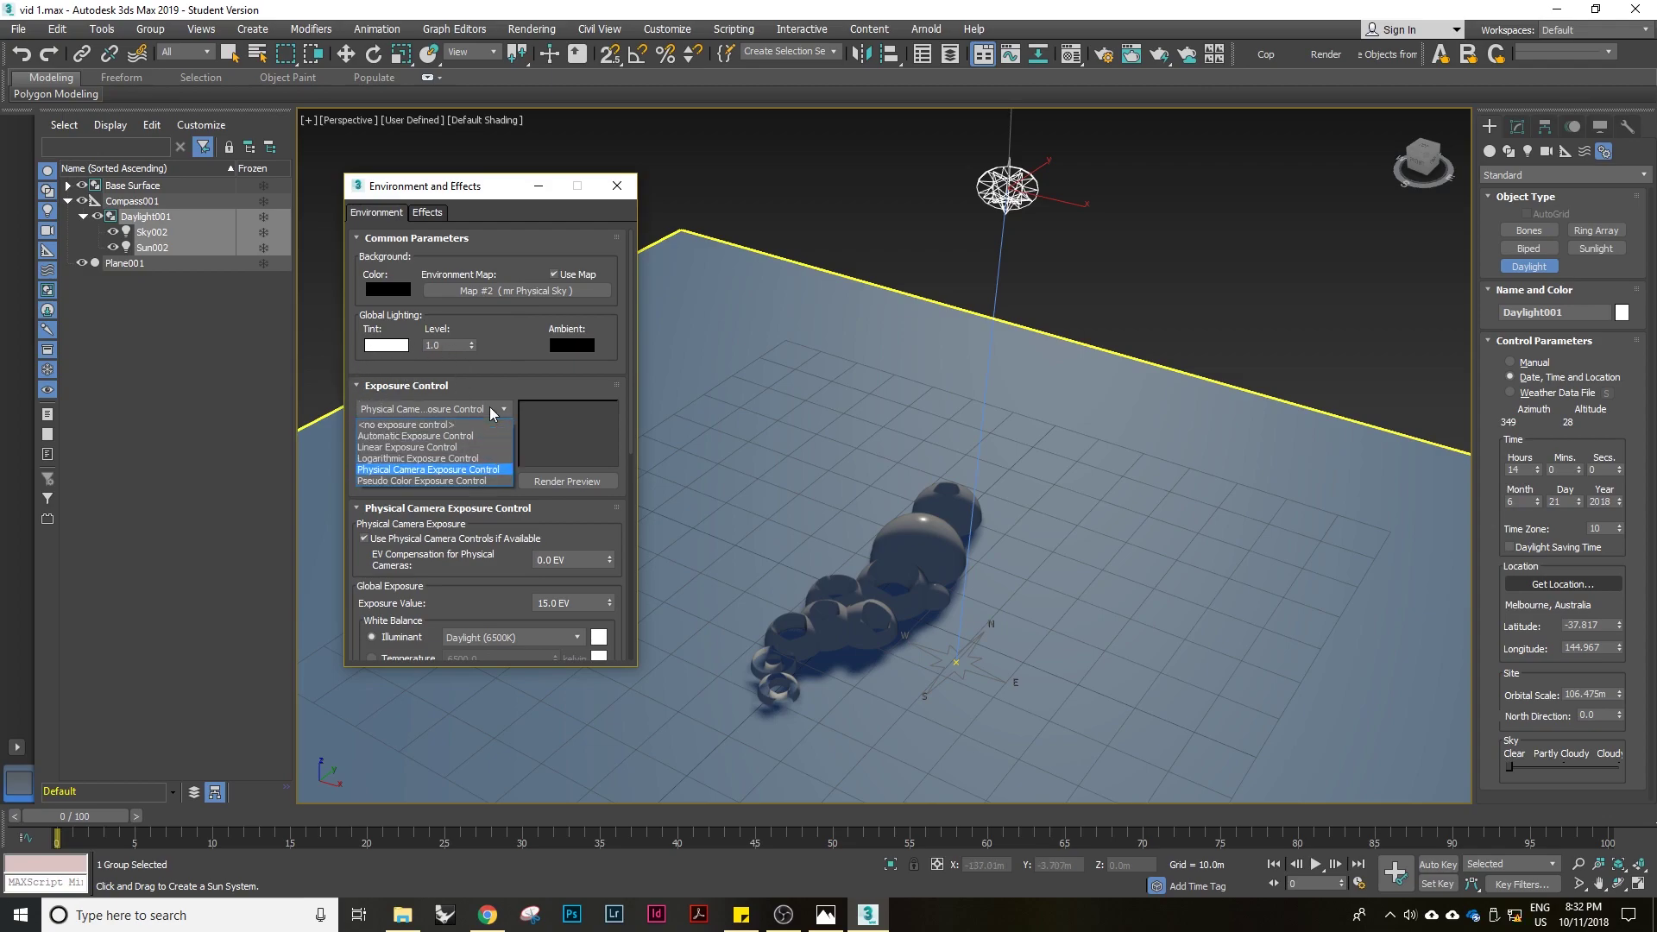
left_click(474, 481)
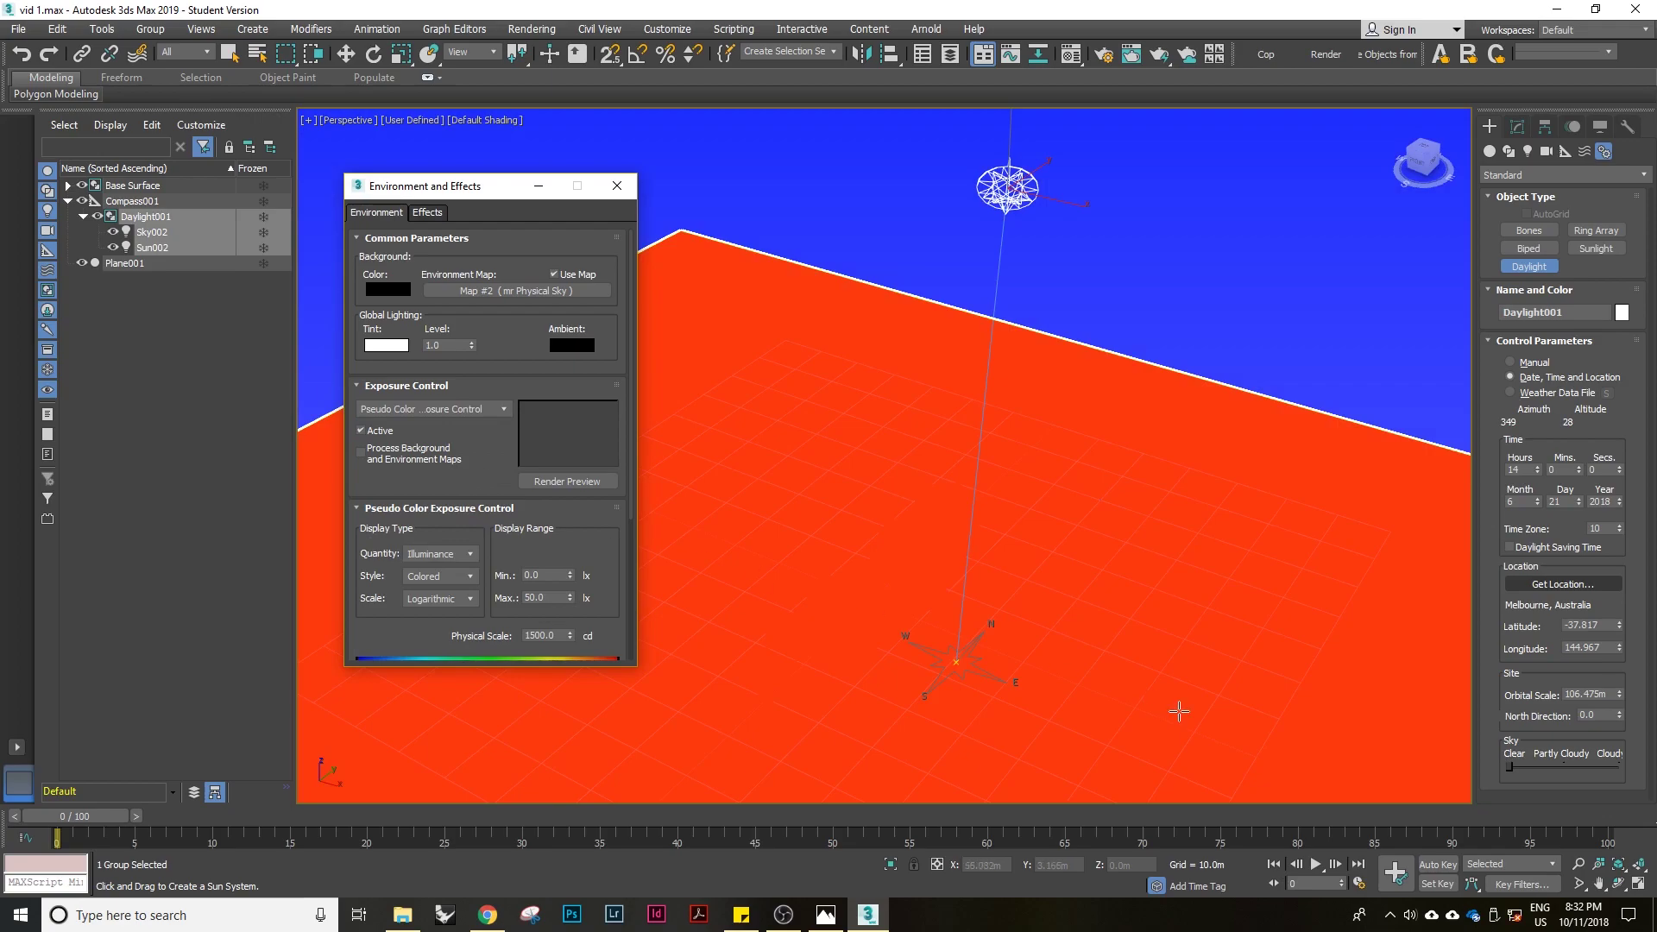
Set the pseudo color exposure's physical scale to 10 cd
middle_click_drag(1077, 699, 1061, 566)
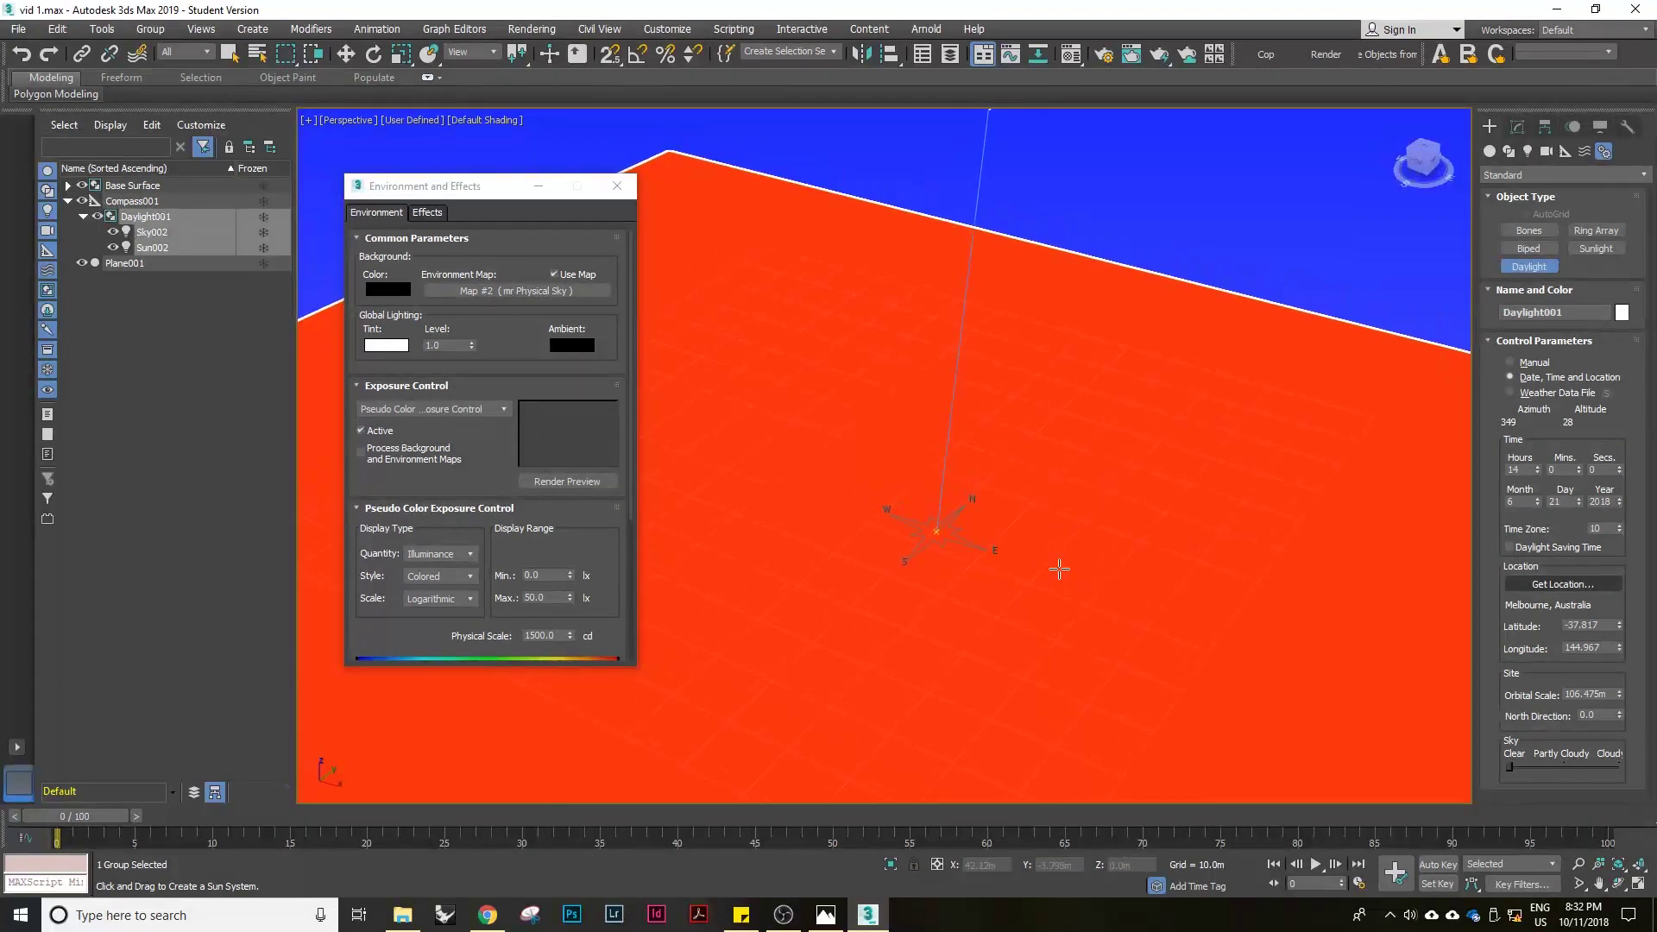
left_click_drag(630, 484, 625, 546)
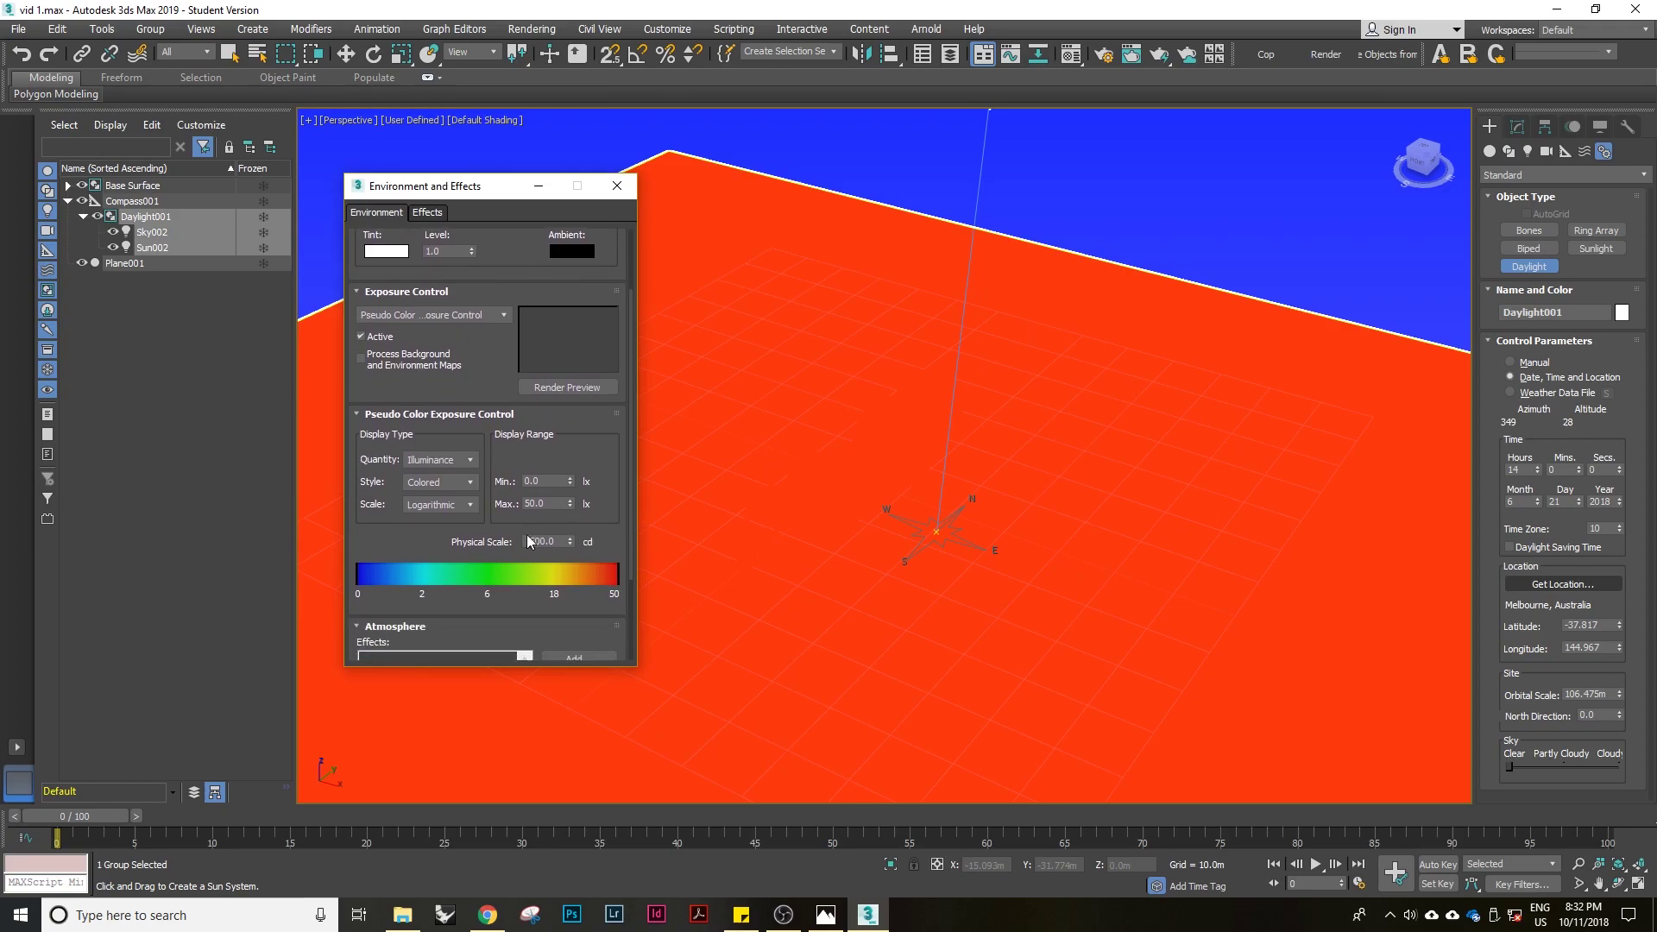
double_click(559, 542)
type("10")
key("Return")
Raise the pseudo color display range maximum to about 297 lx and inspect the illuminance colours on the domes
scroll(856, 486, "up", 2)
middle_click_drag(856, 486, 1020, 521)
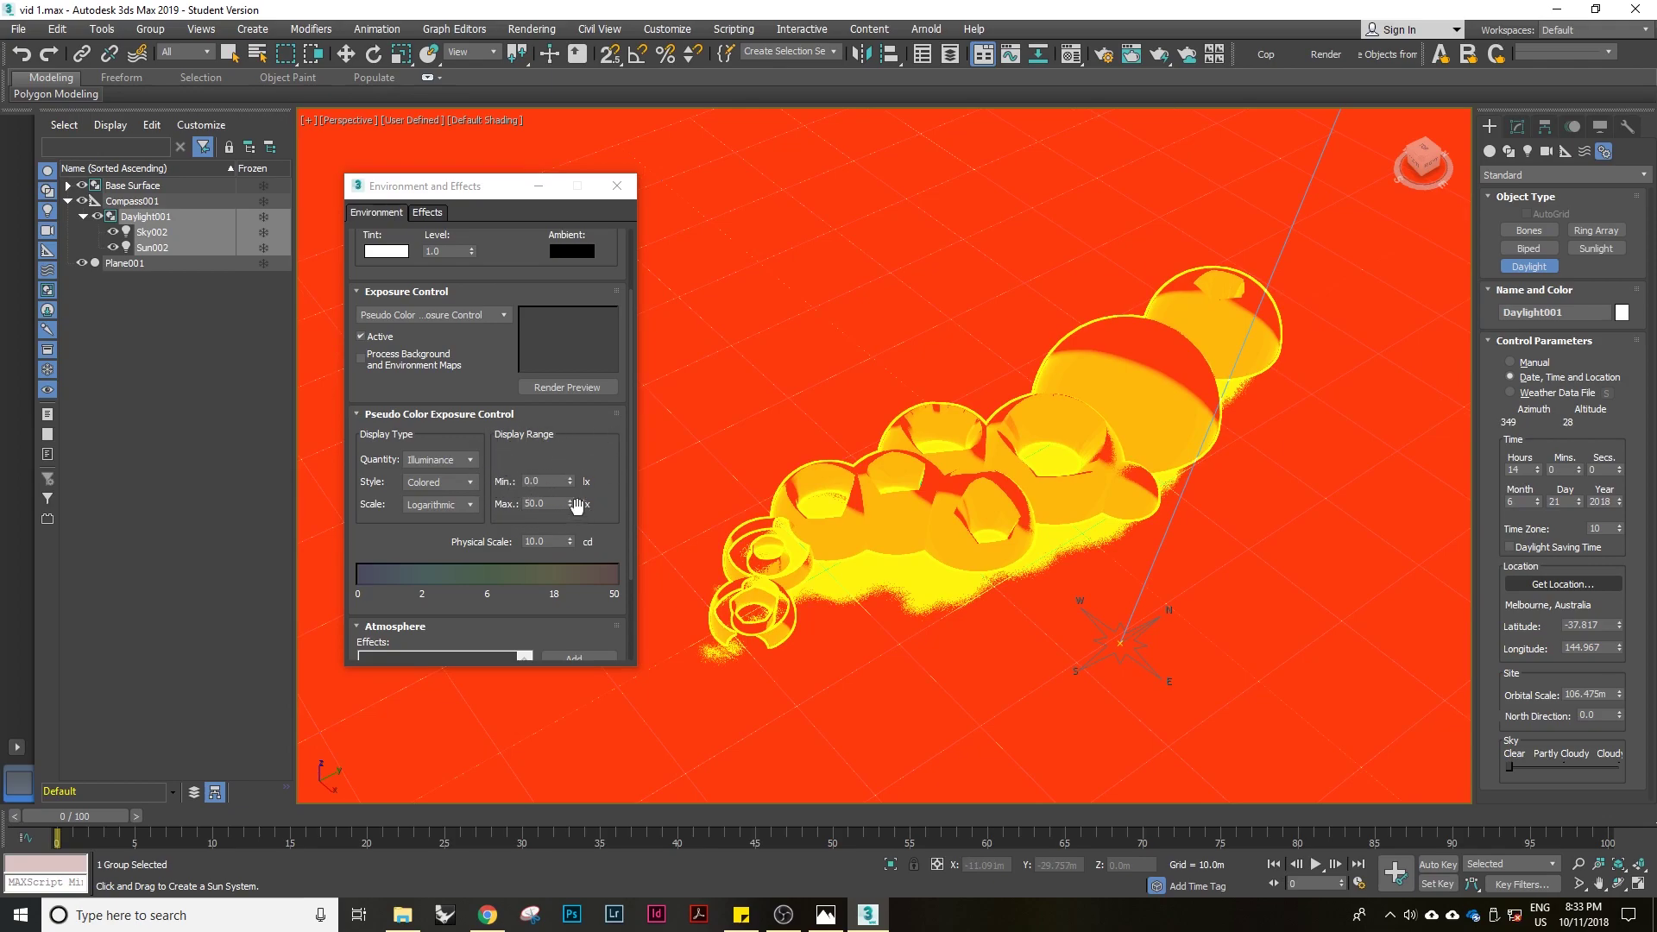
mouse_move(577, 505)
left_mouse_down()
mouse_move(569, 460)
mouse_move(571, 516)
mouse_move(569, 471)
mouse_move(575, 505)
mouse_move(575, 487)
left_mouse_up()
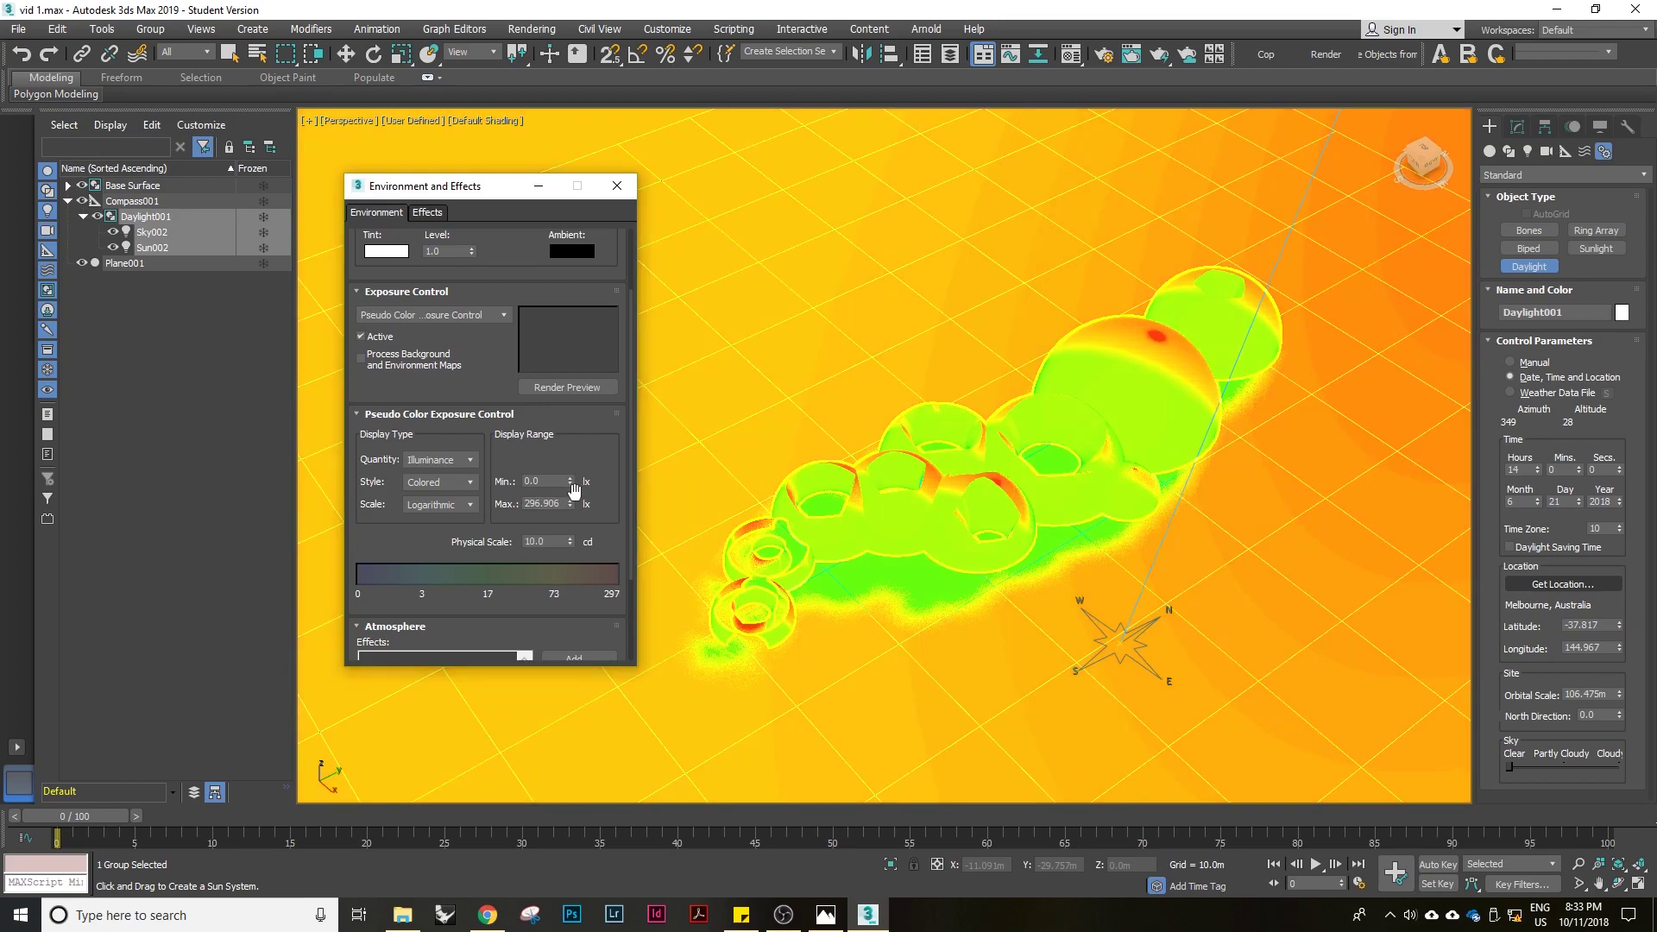
middle_click_drag(885, 525, 979, 576, "alt")
scroll(1217, 547, "up", 5)
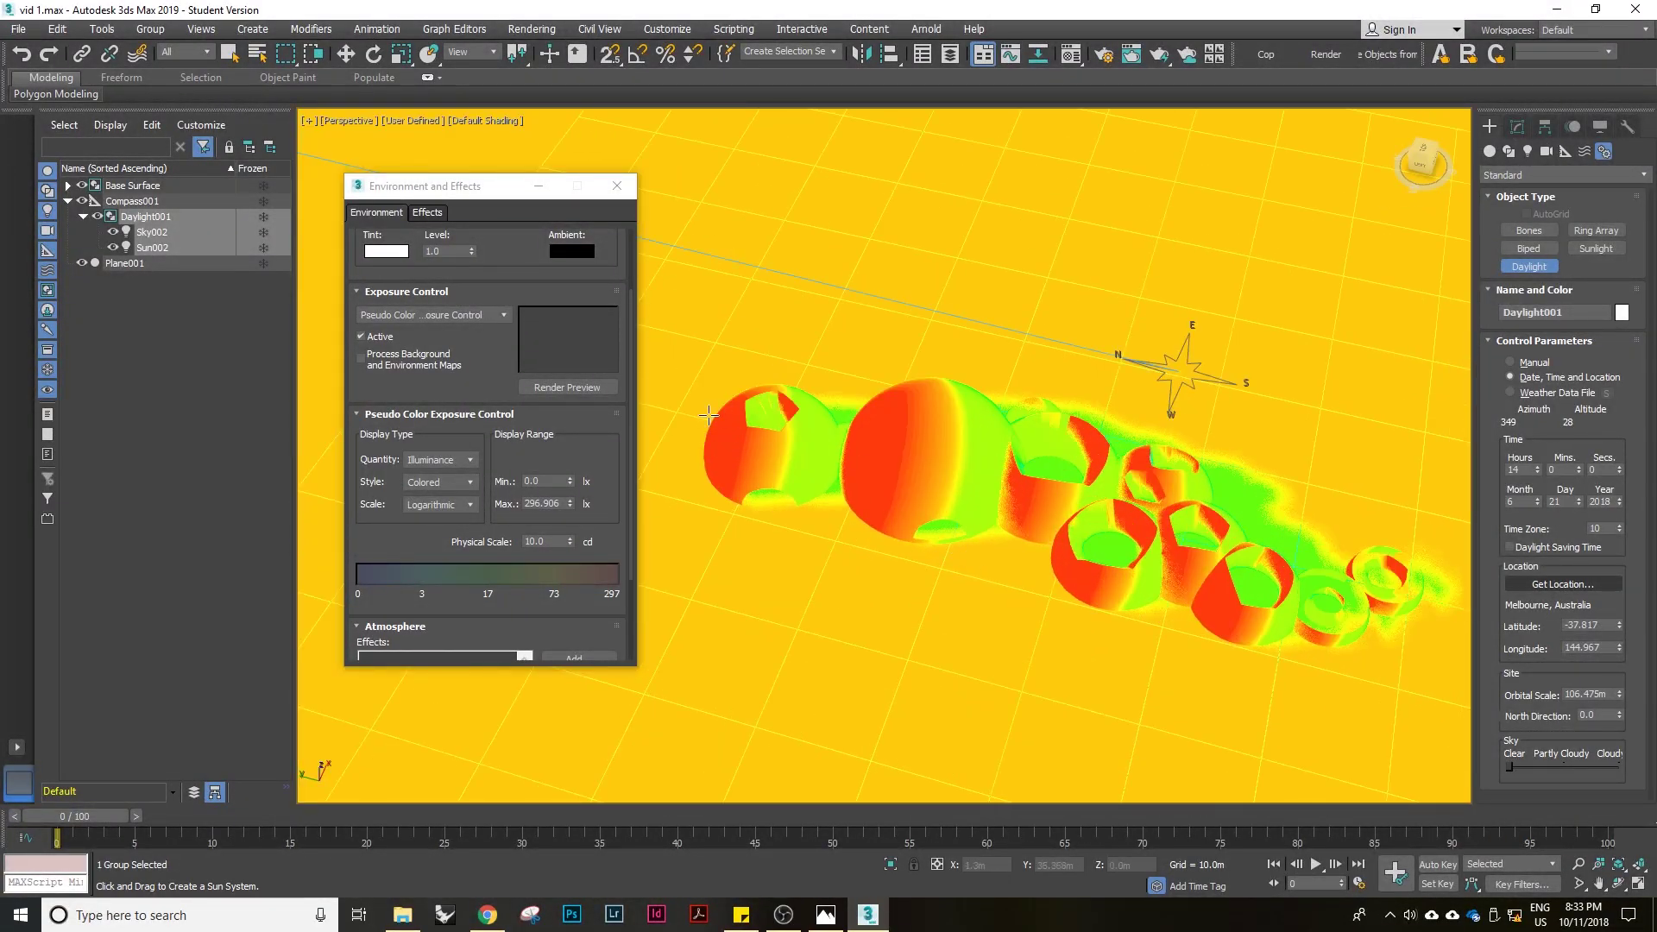
middle_click_drag(785, 472, 799, 500)
middle_click_drag(933, 476, 886, 464)
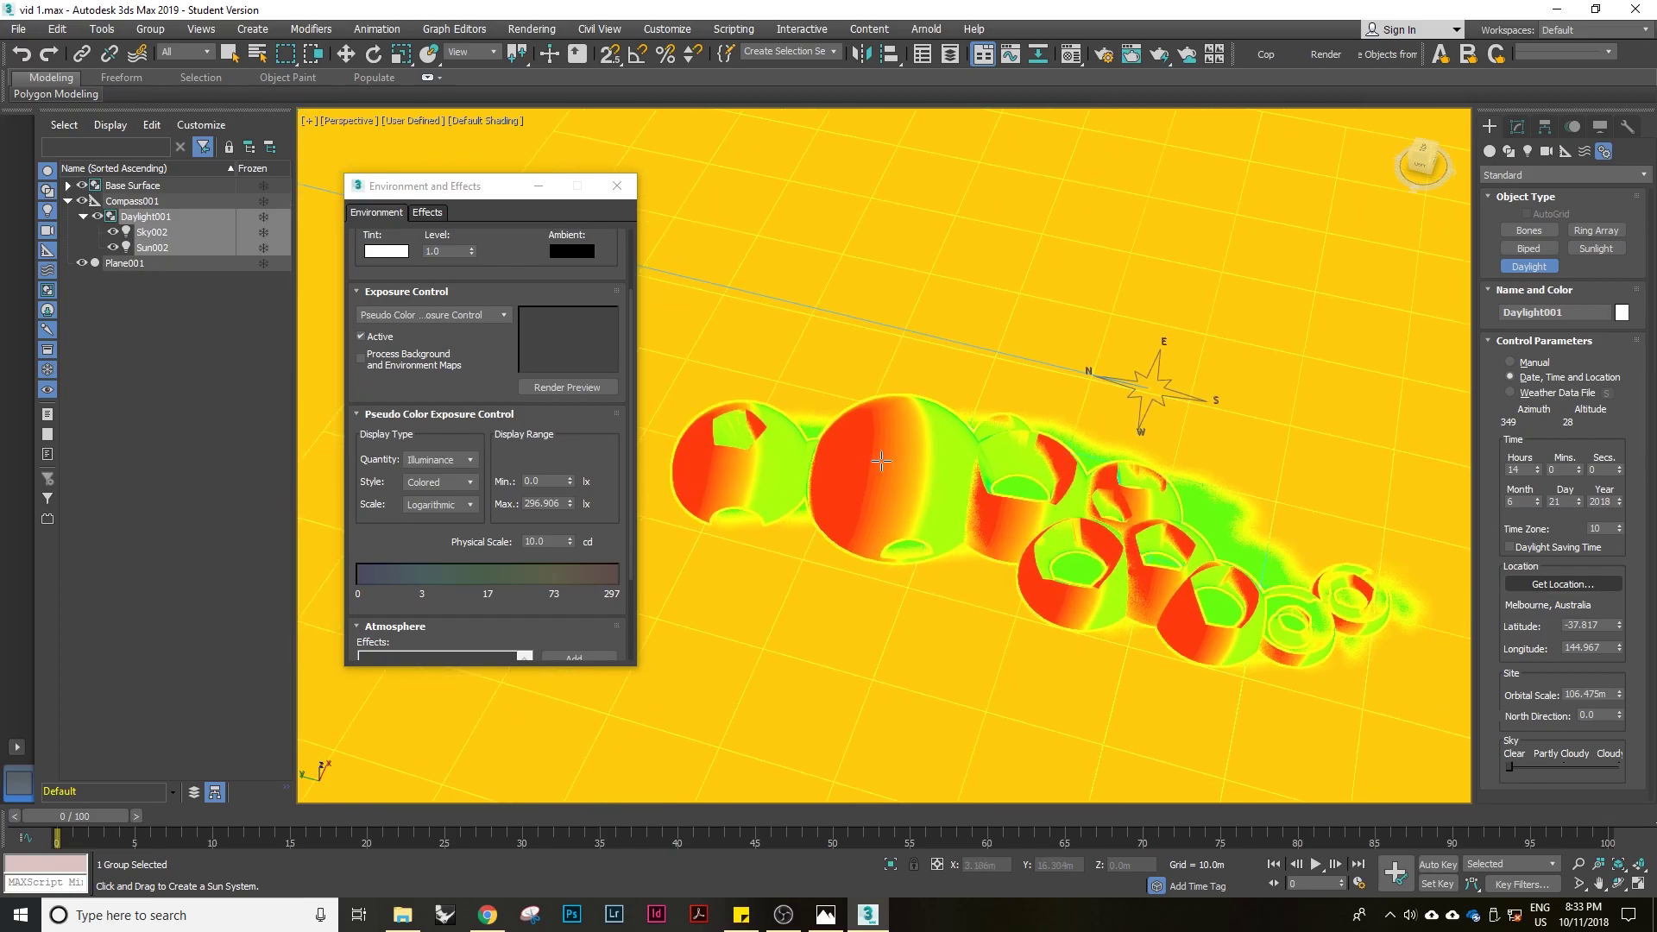
Examine the pseudo color illuminance across the domes and ground plane from several viewing angles and distances
middle_click_drag(1070, 557, 881, 436, "alt")
scroll(950, 525, "down", 5)
scroll(888, 403, "up", 3)
scroll(888, 410, "down", 2)
middle_click_drag(852, 506, 908, 498)
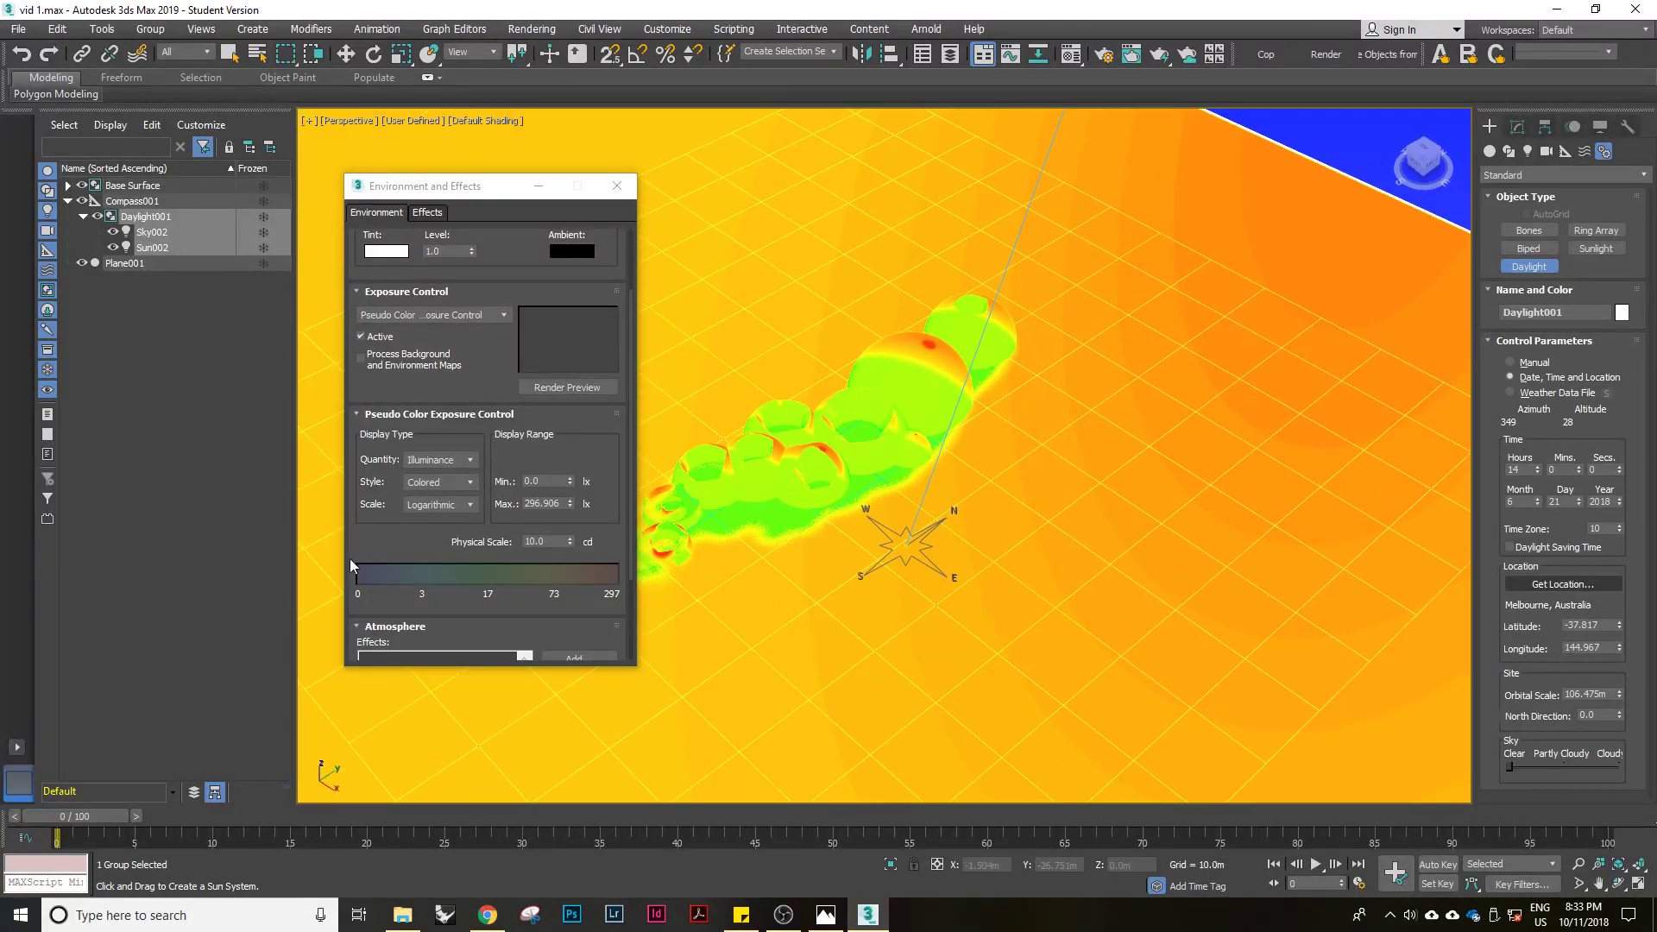
scroll(535, 566, "down", 1)
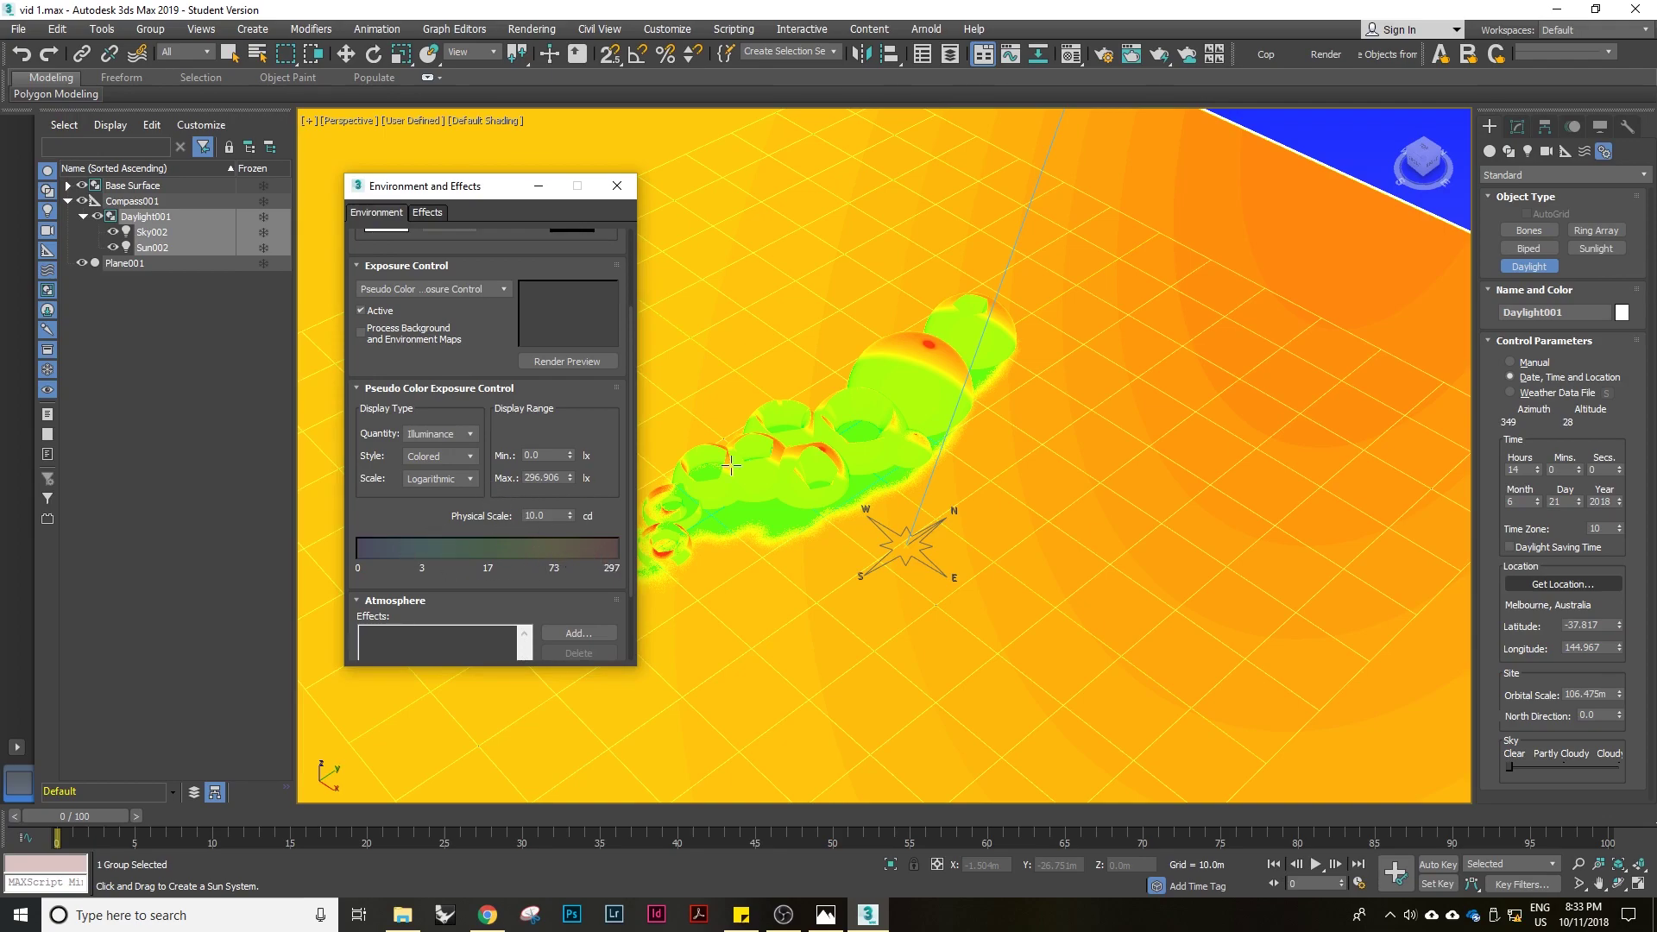
scroll(889, 537, "up", 3)
middle_click_drag(889, 537, 1073, 548, "alt")
Exit daylight creation and set the pseudo color exposure's display style to Gray Scale
left_click(1108, 556)
right_click(1053, 593)
left_click(229, 61)
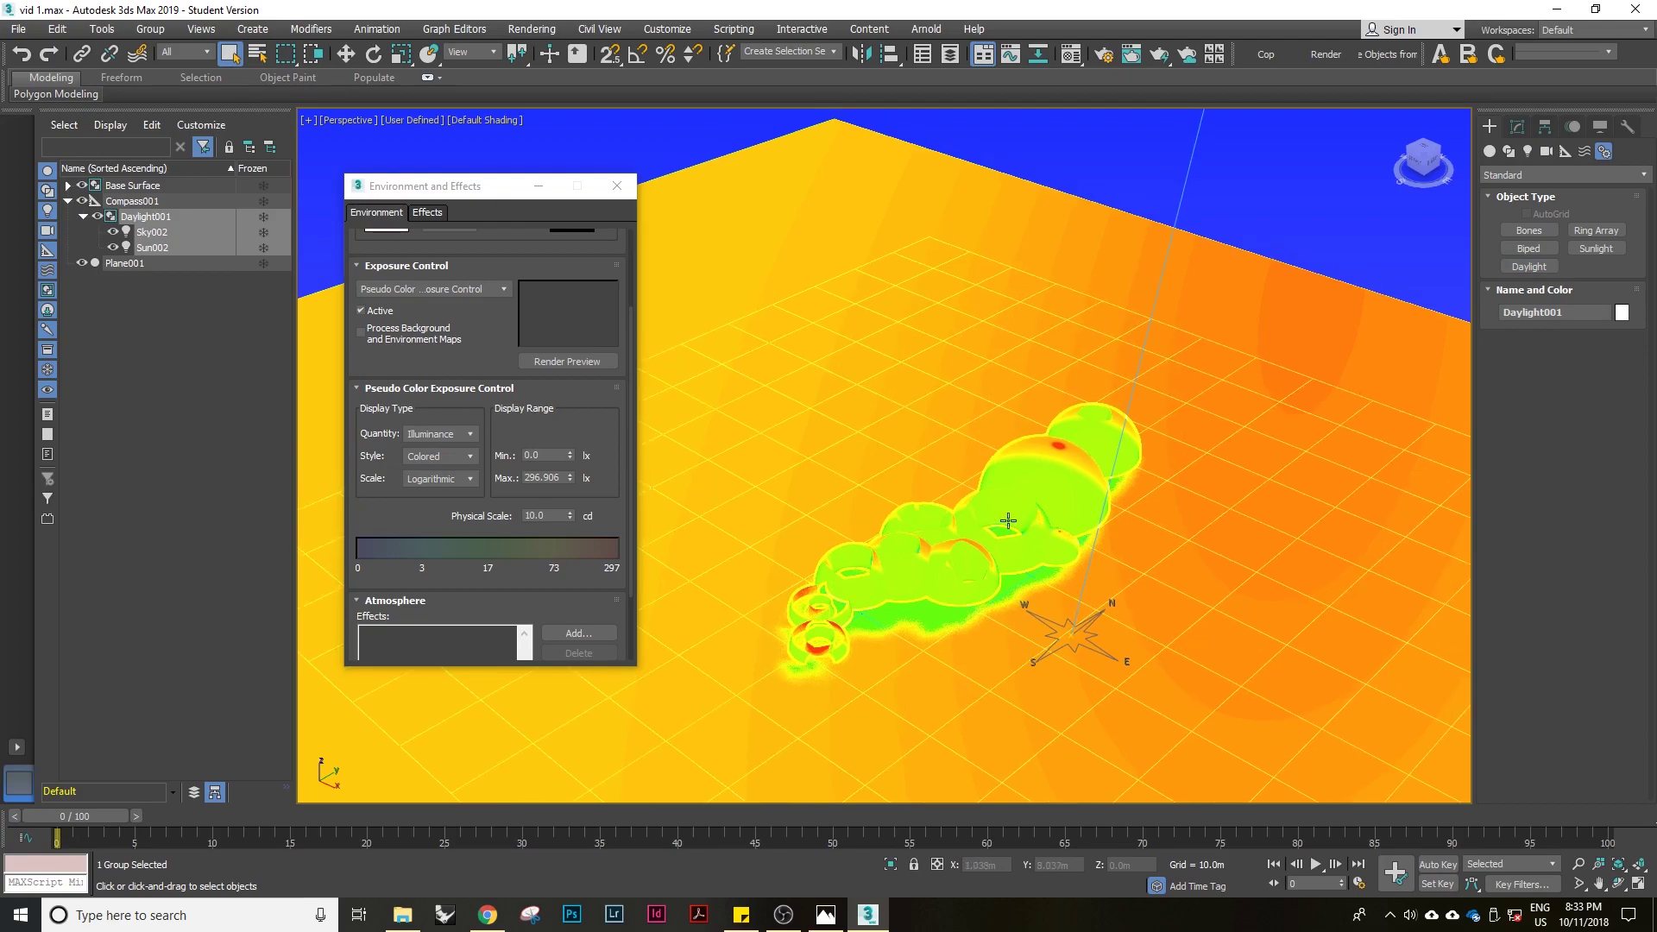
left_click(461, 458)
left_click(453, 482)
scroll(1049, 571, "up", 2)
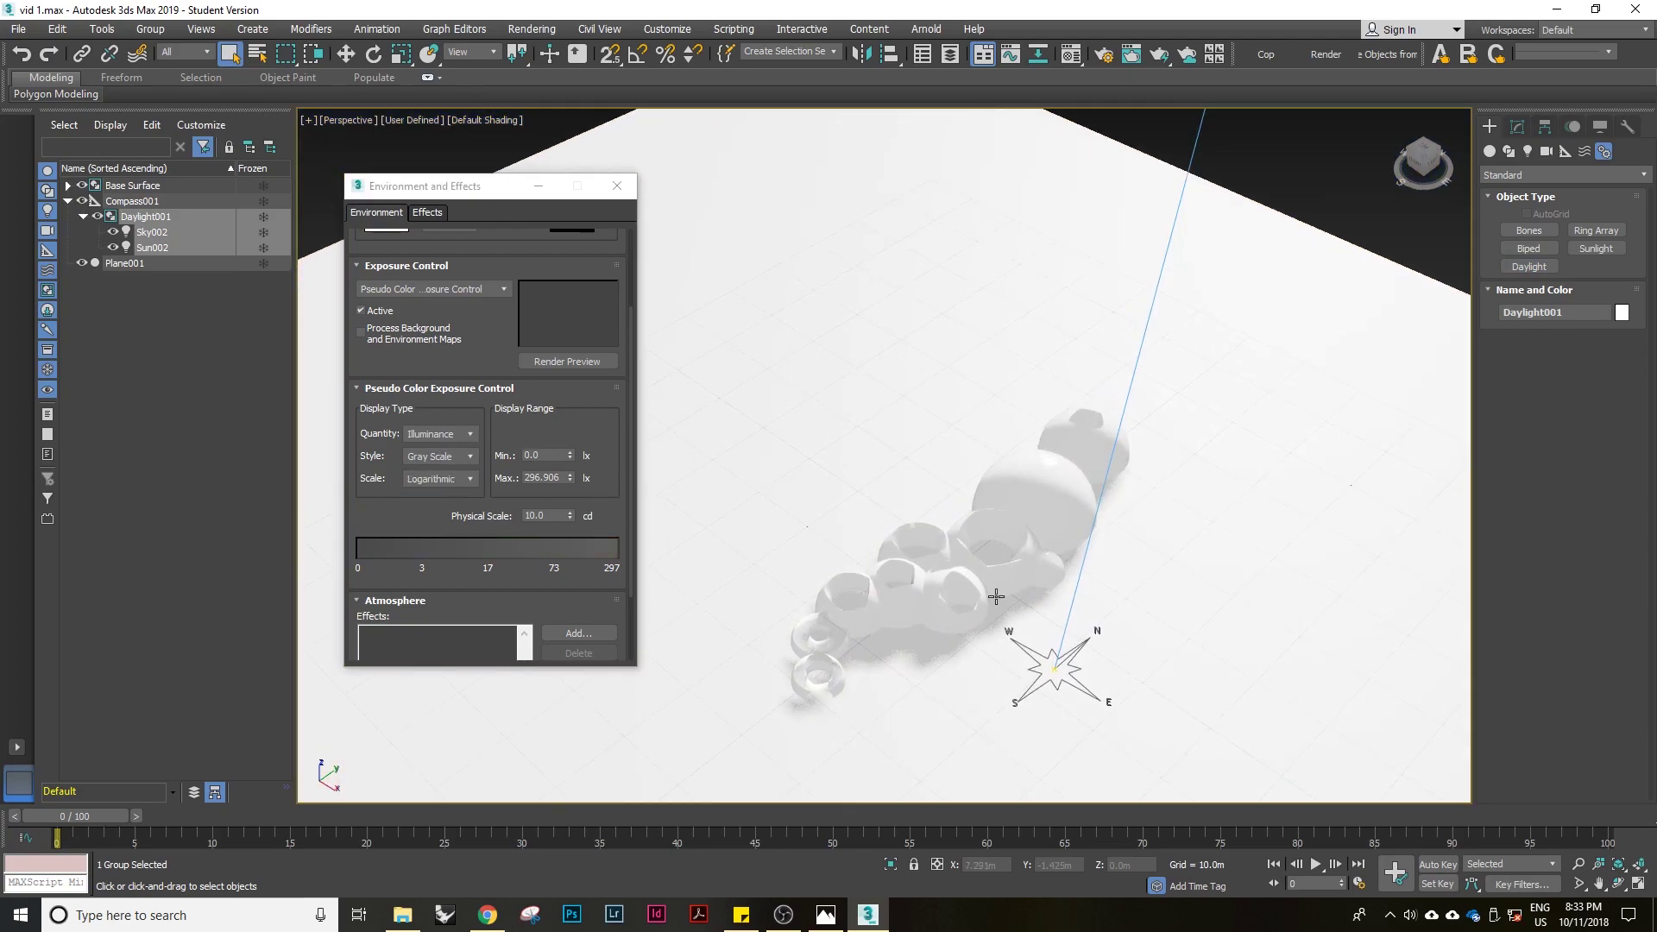
scroll(999, 596, "up", 1)
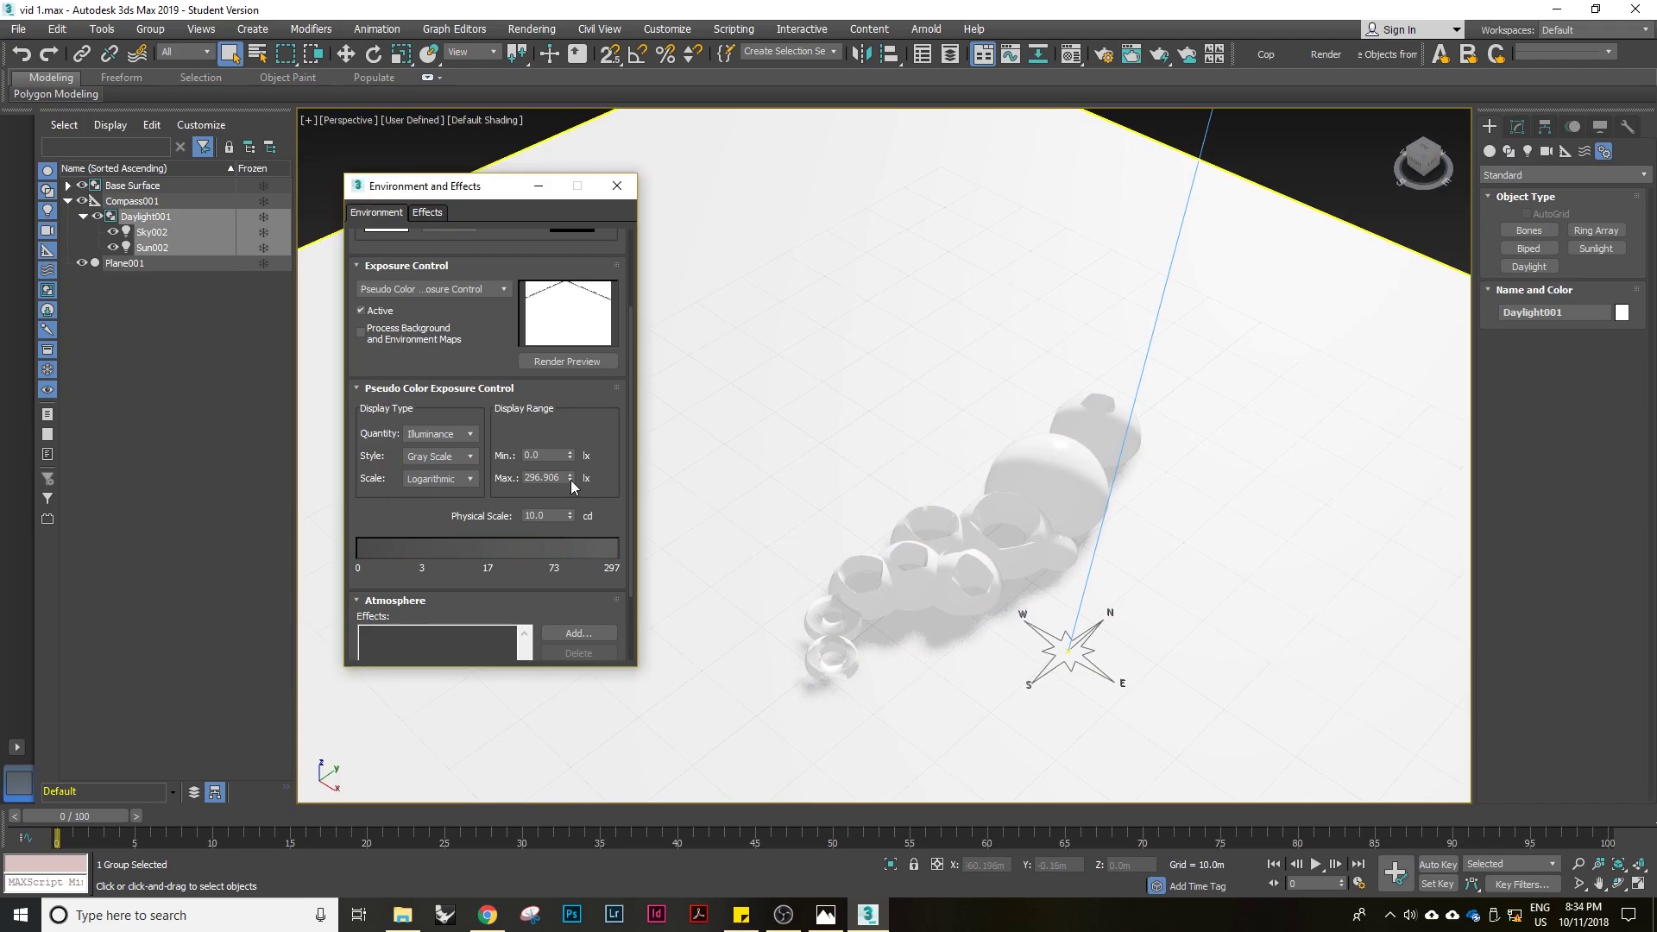
Set the pseudo color display range to a minimum of 13000 lx and a maximum of 200000 lx
left_click_drag(570, 474, 498, 443)
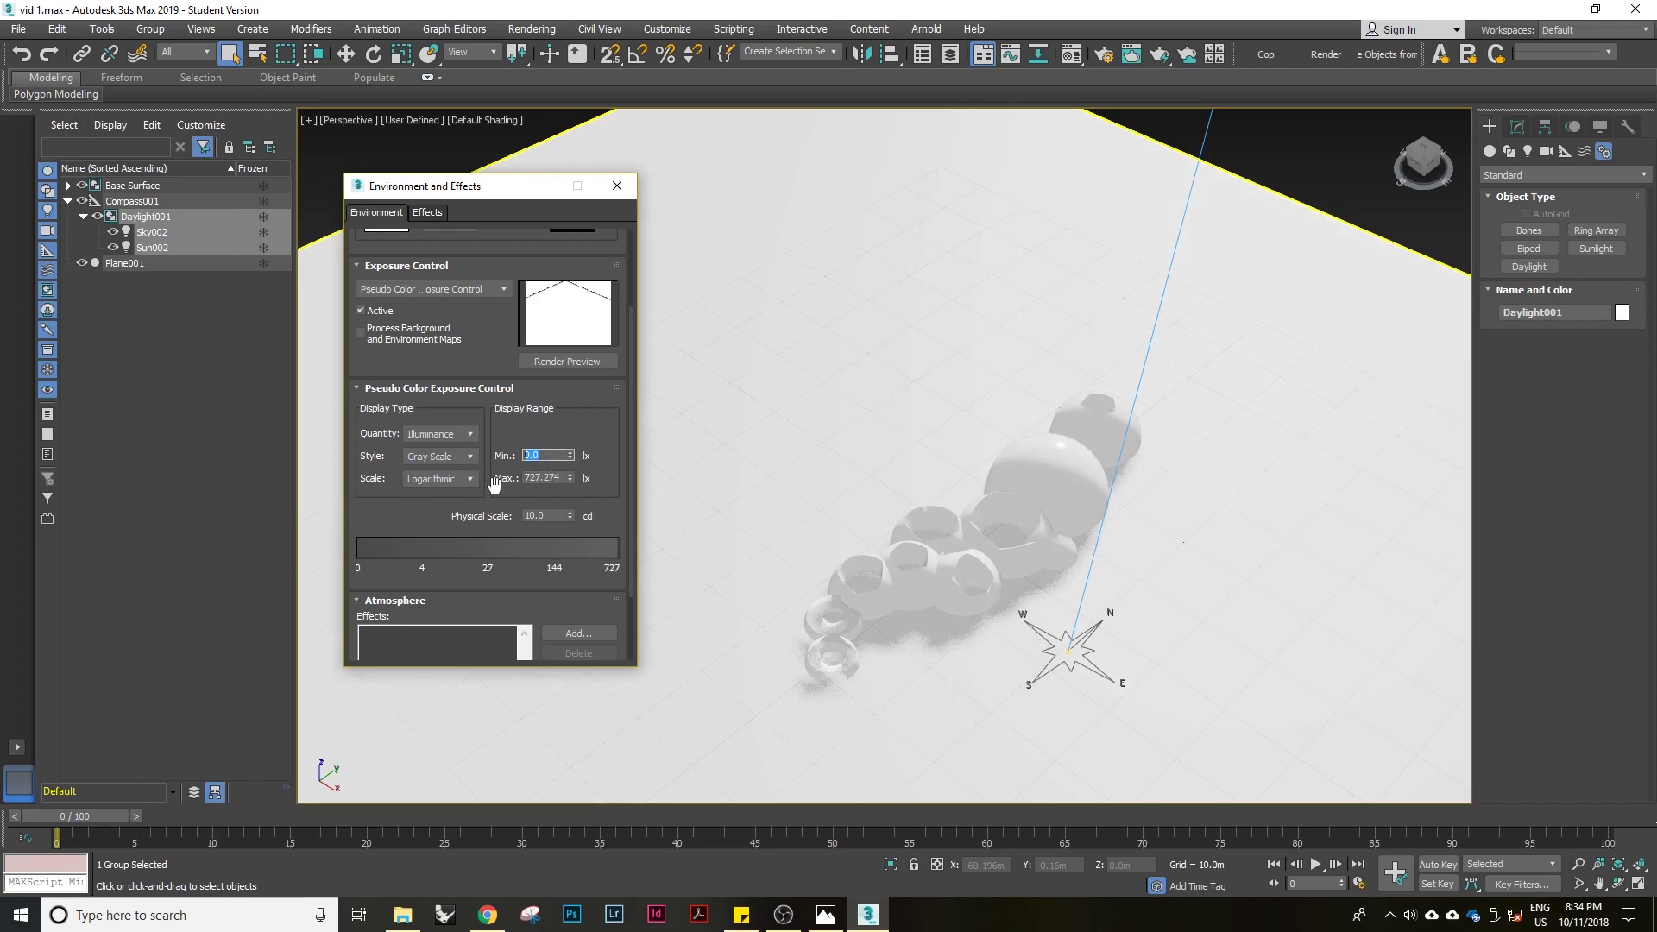
type("13000")
left_click(558, 477)
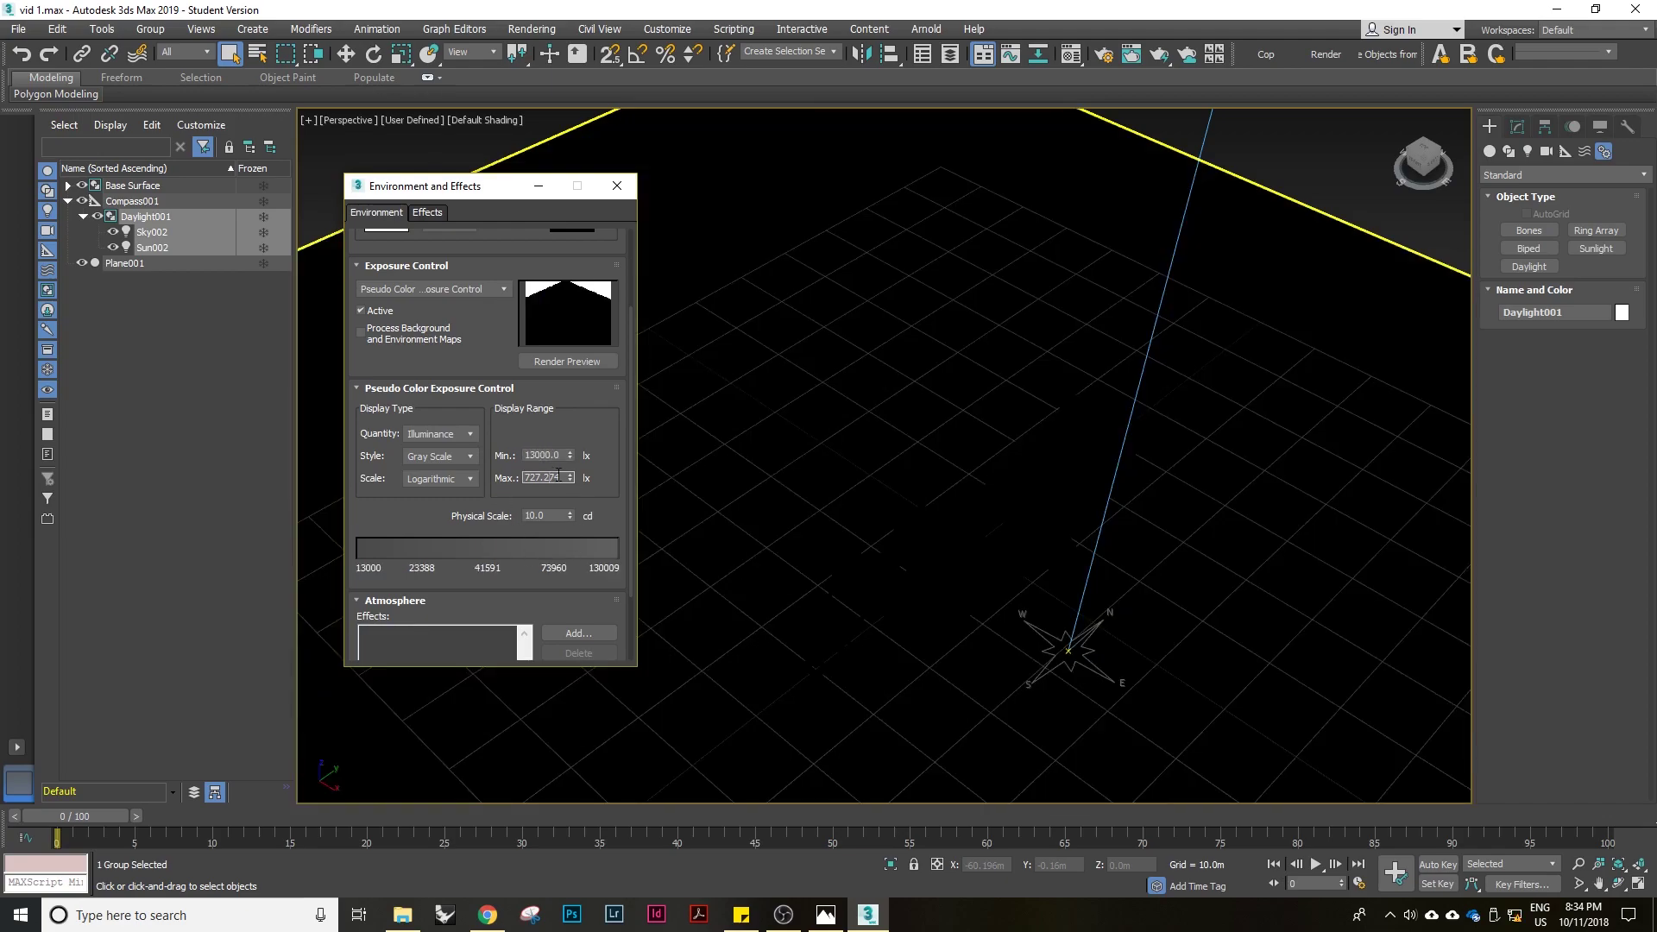
left_click_drag(563, 477, 481, 480)
type("200000")
key("Return")
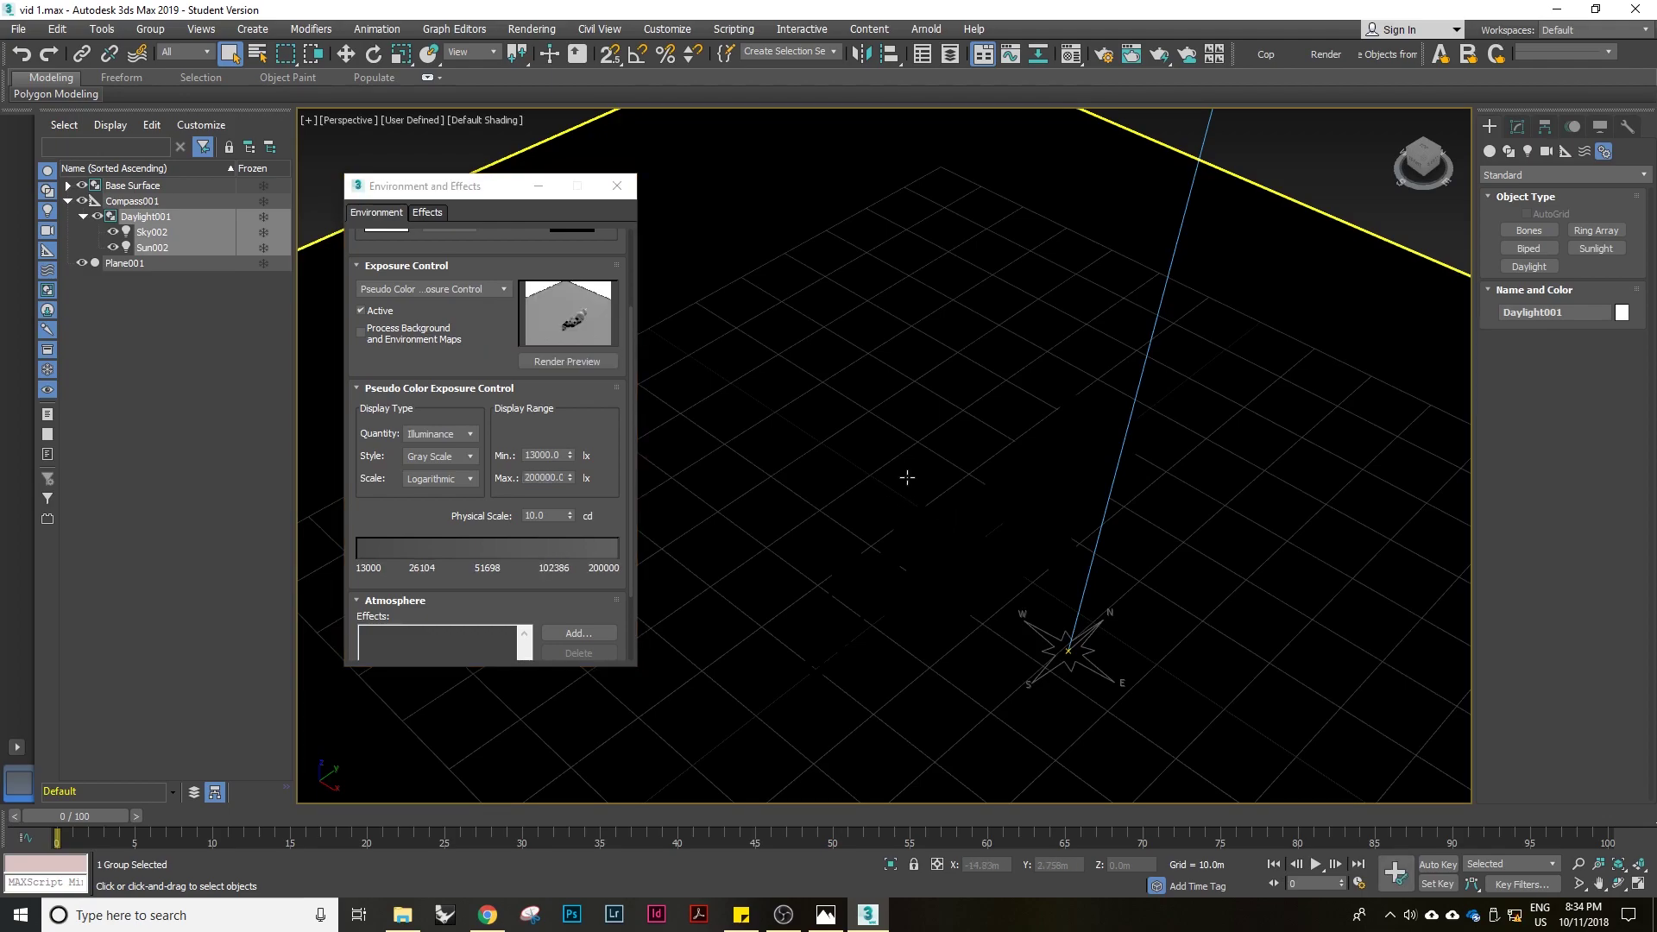
Render the Perspective view and place the rendered frame beside the exposure settings to inspect the domes' grayscale illuminance
middle_click_drag(1093, 557, 1046, 542, "alt")
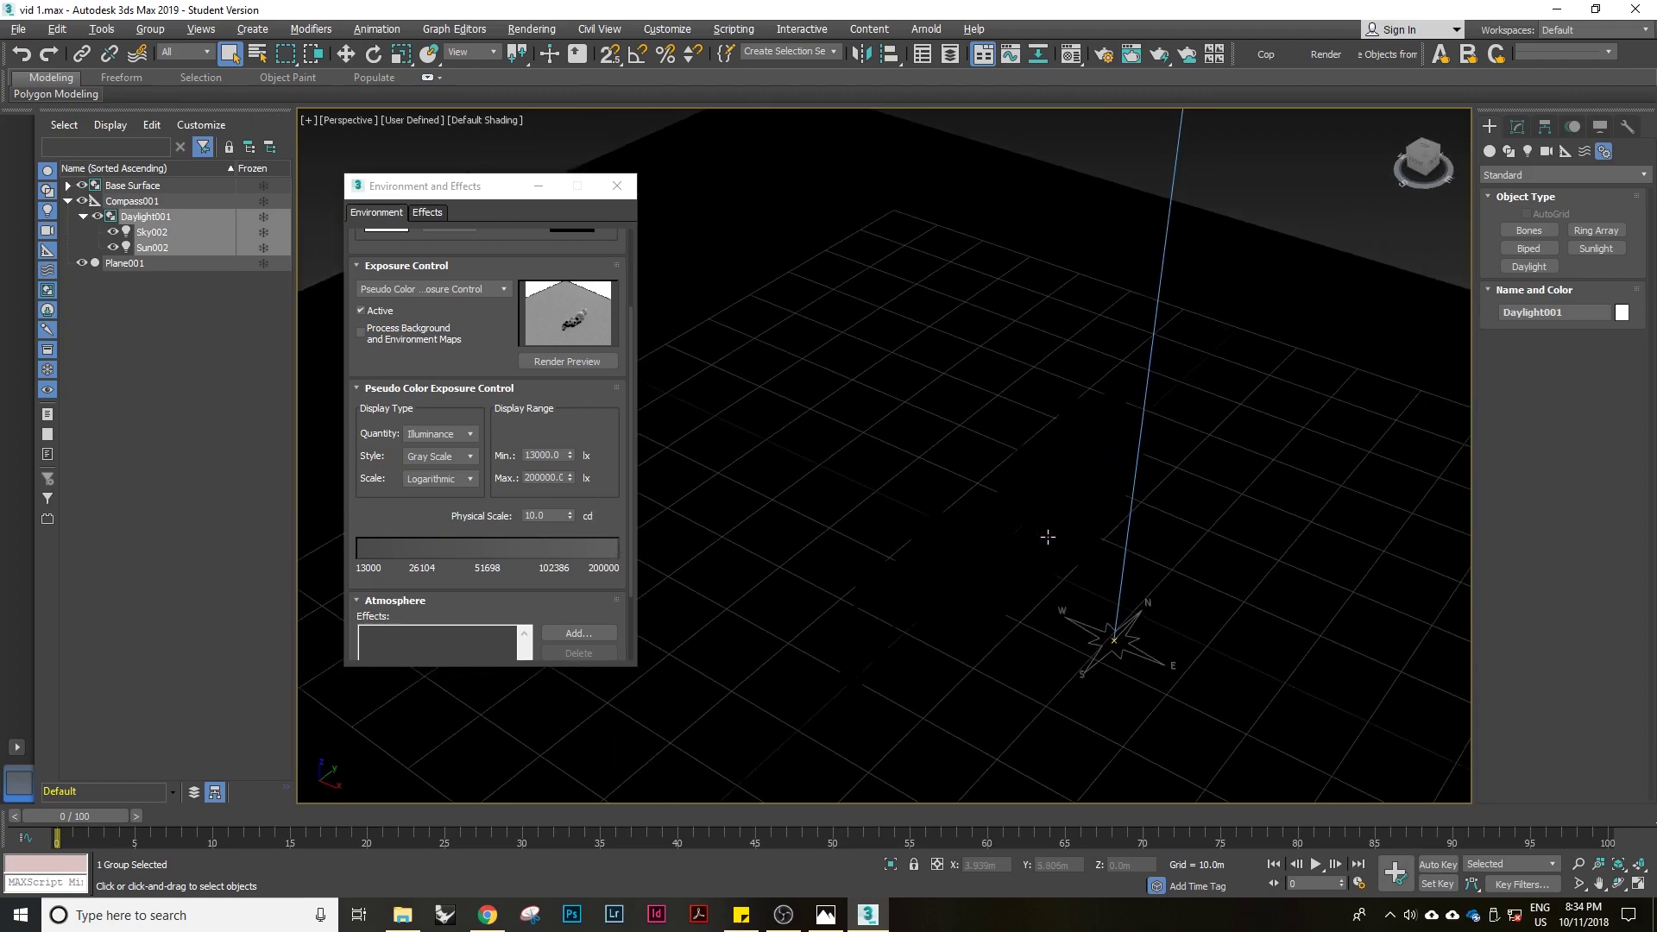
left_click(1315, 54)
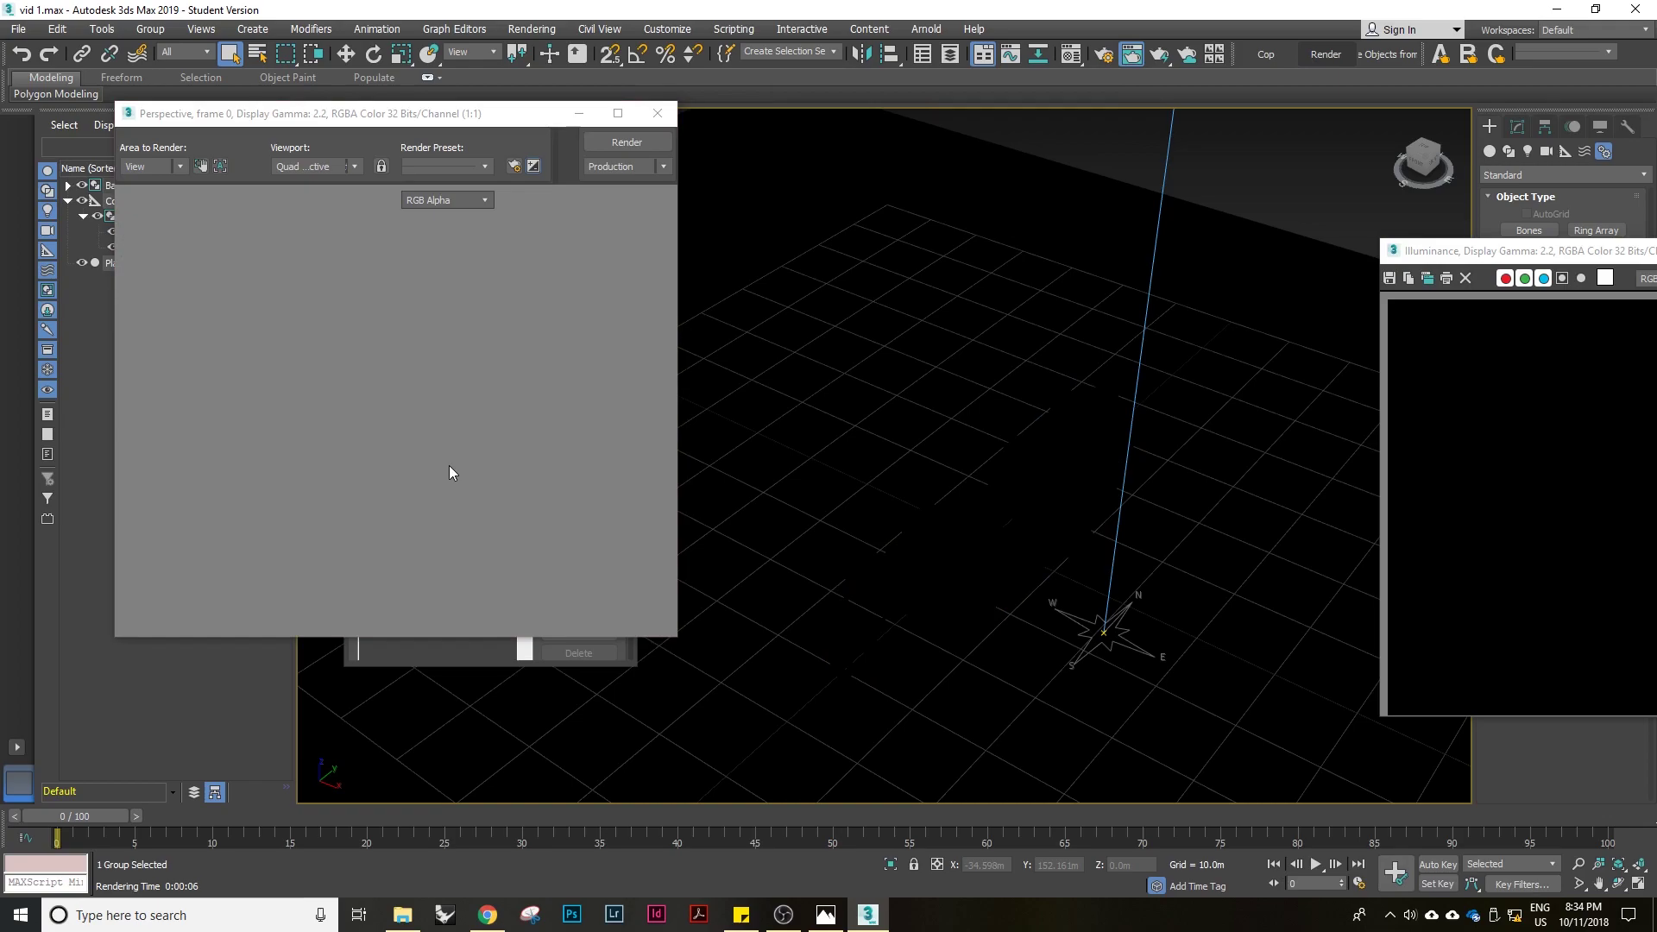
left_click_drag(469, 127, 584, 136)
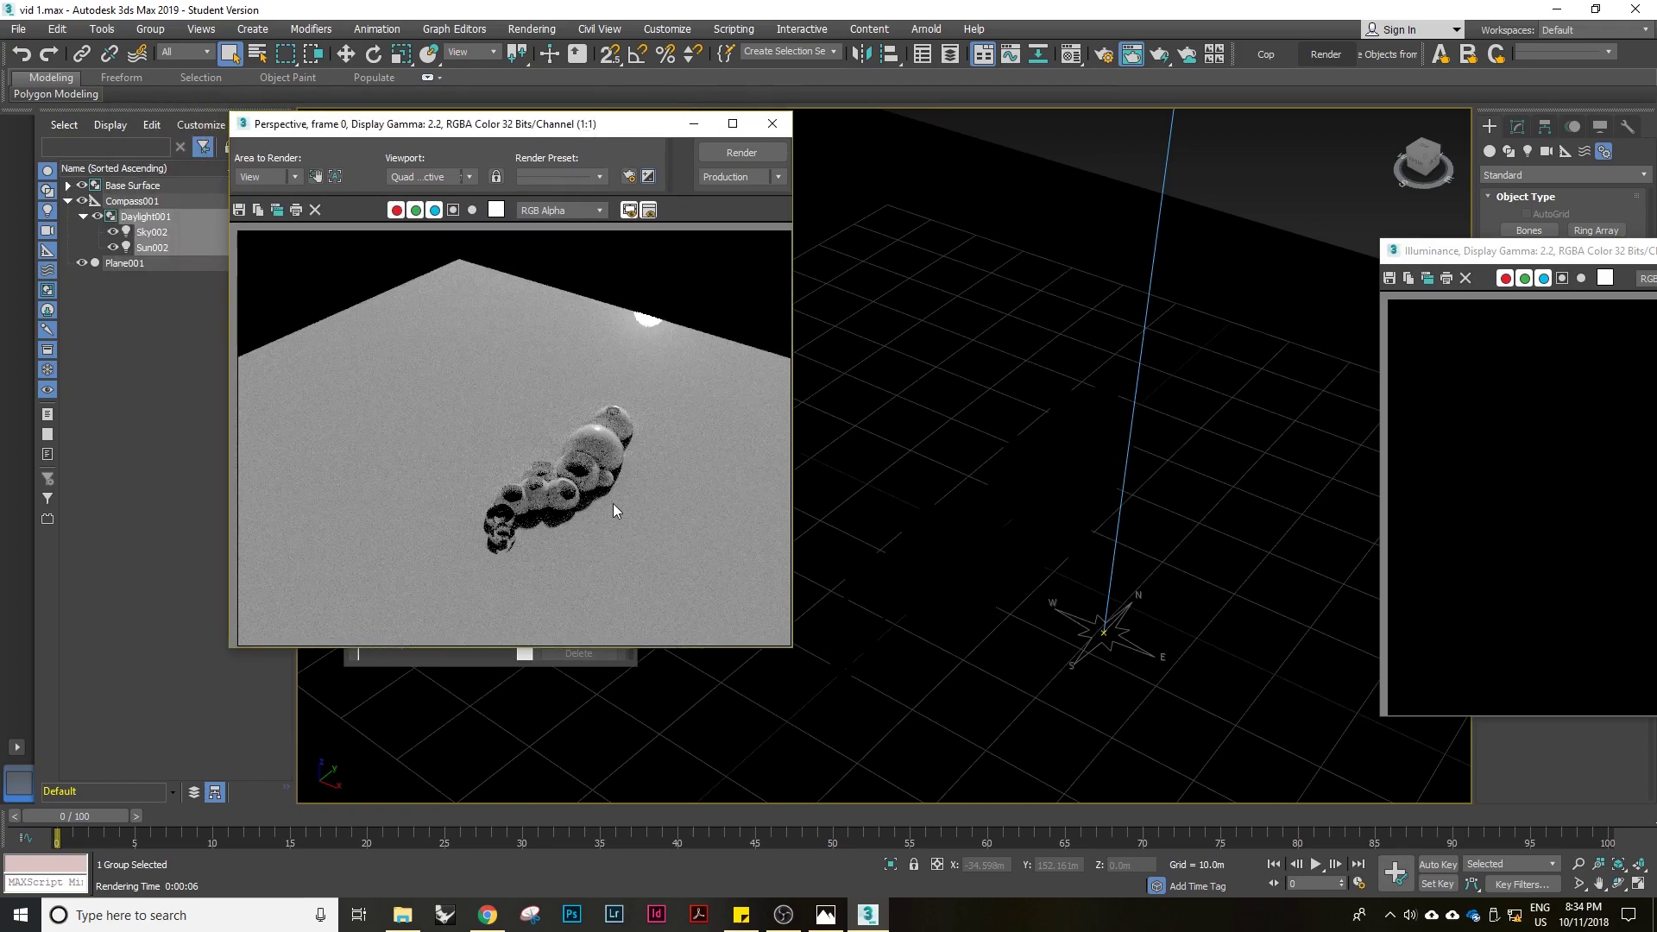
scroll(615, 504, "up", 1)
middle_click_drag(599, 500, 573, 501)
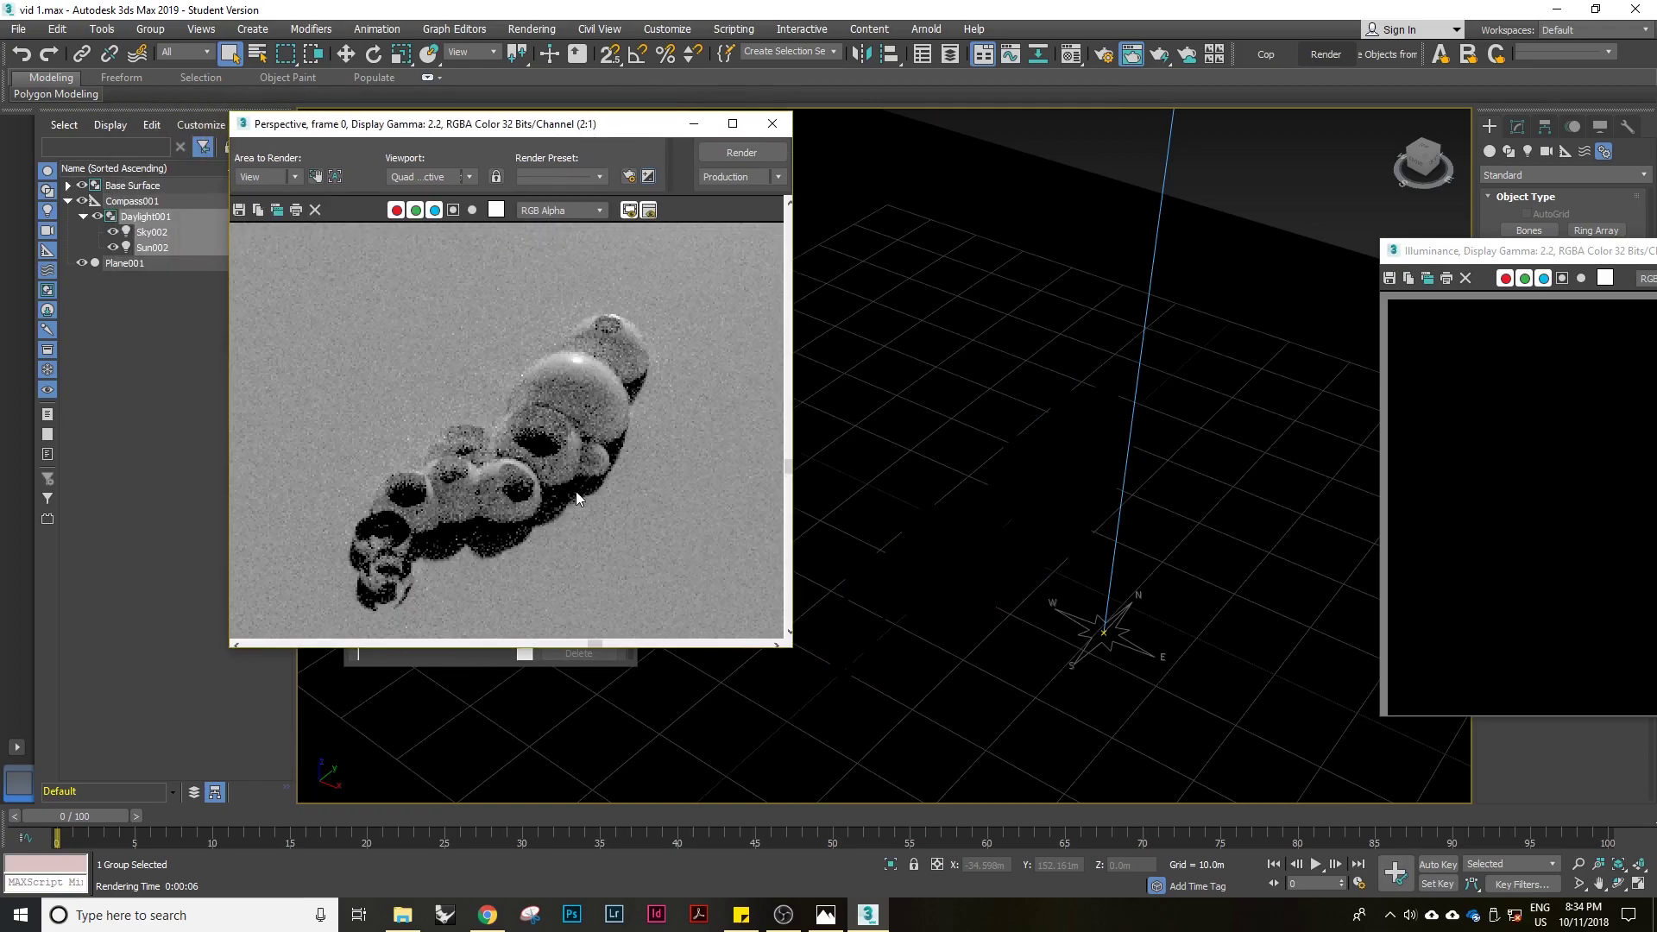
scroll(577, 490, "down", 1)
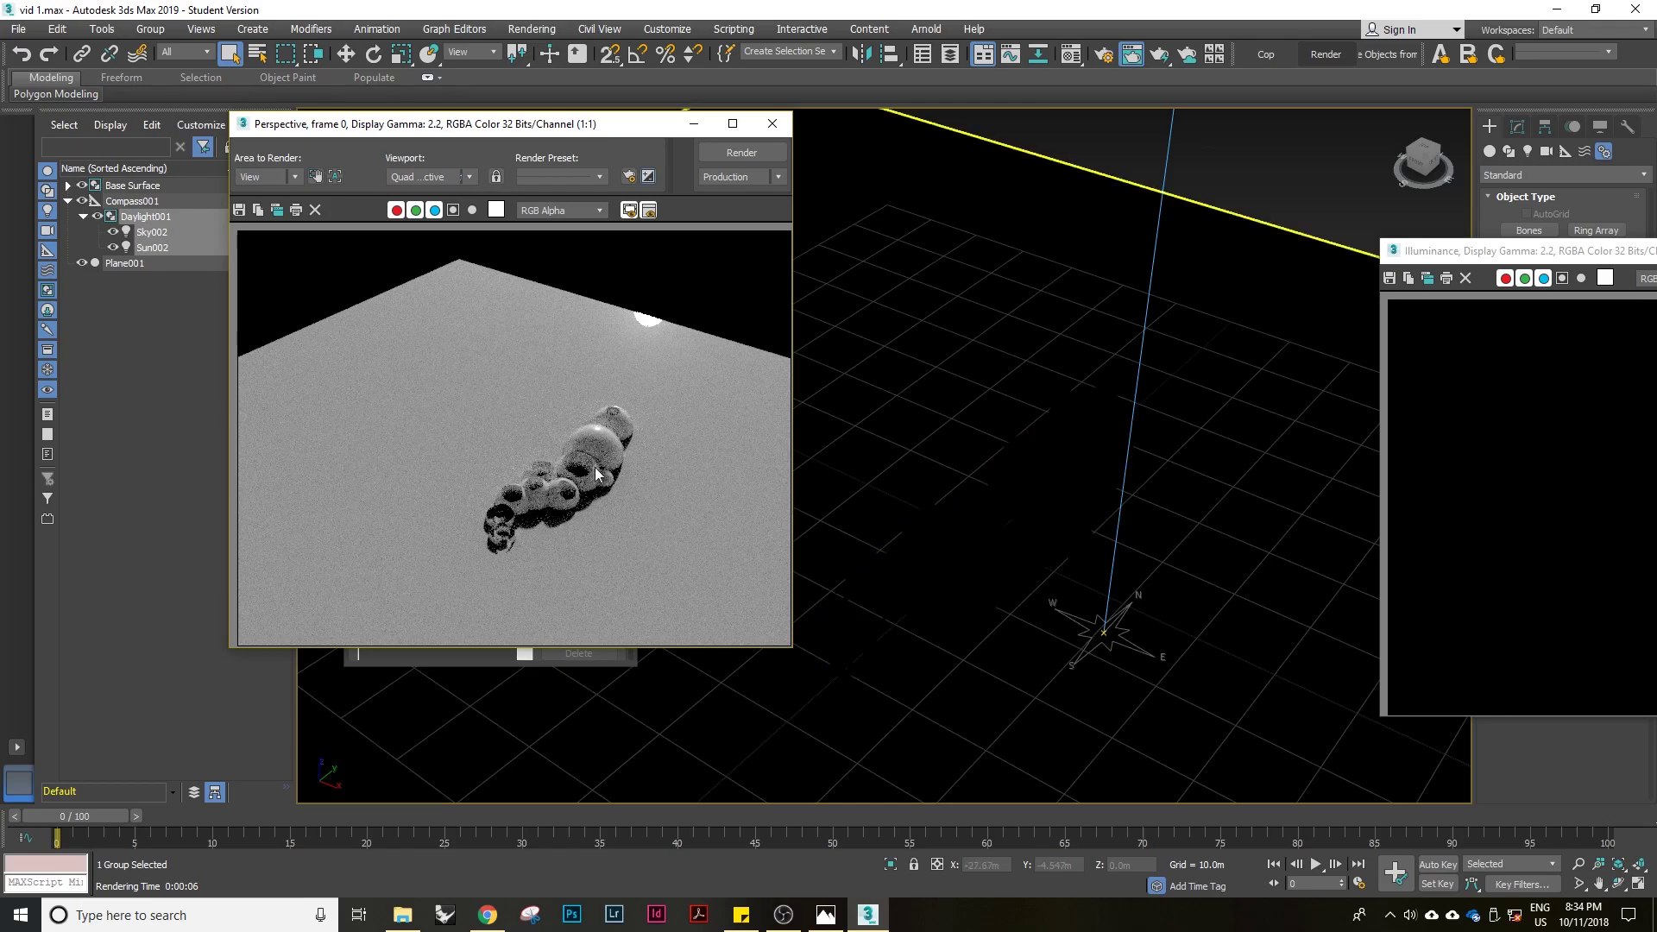
left_click_drag(570, 129, 930, 157)
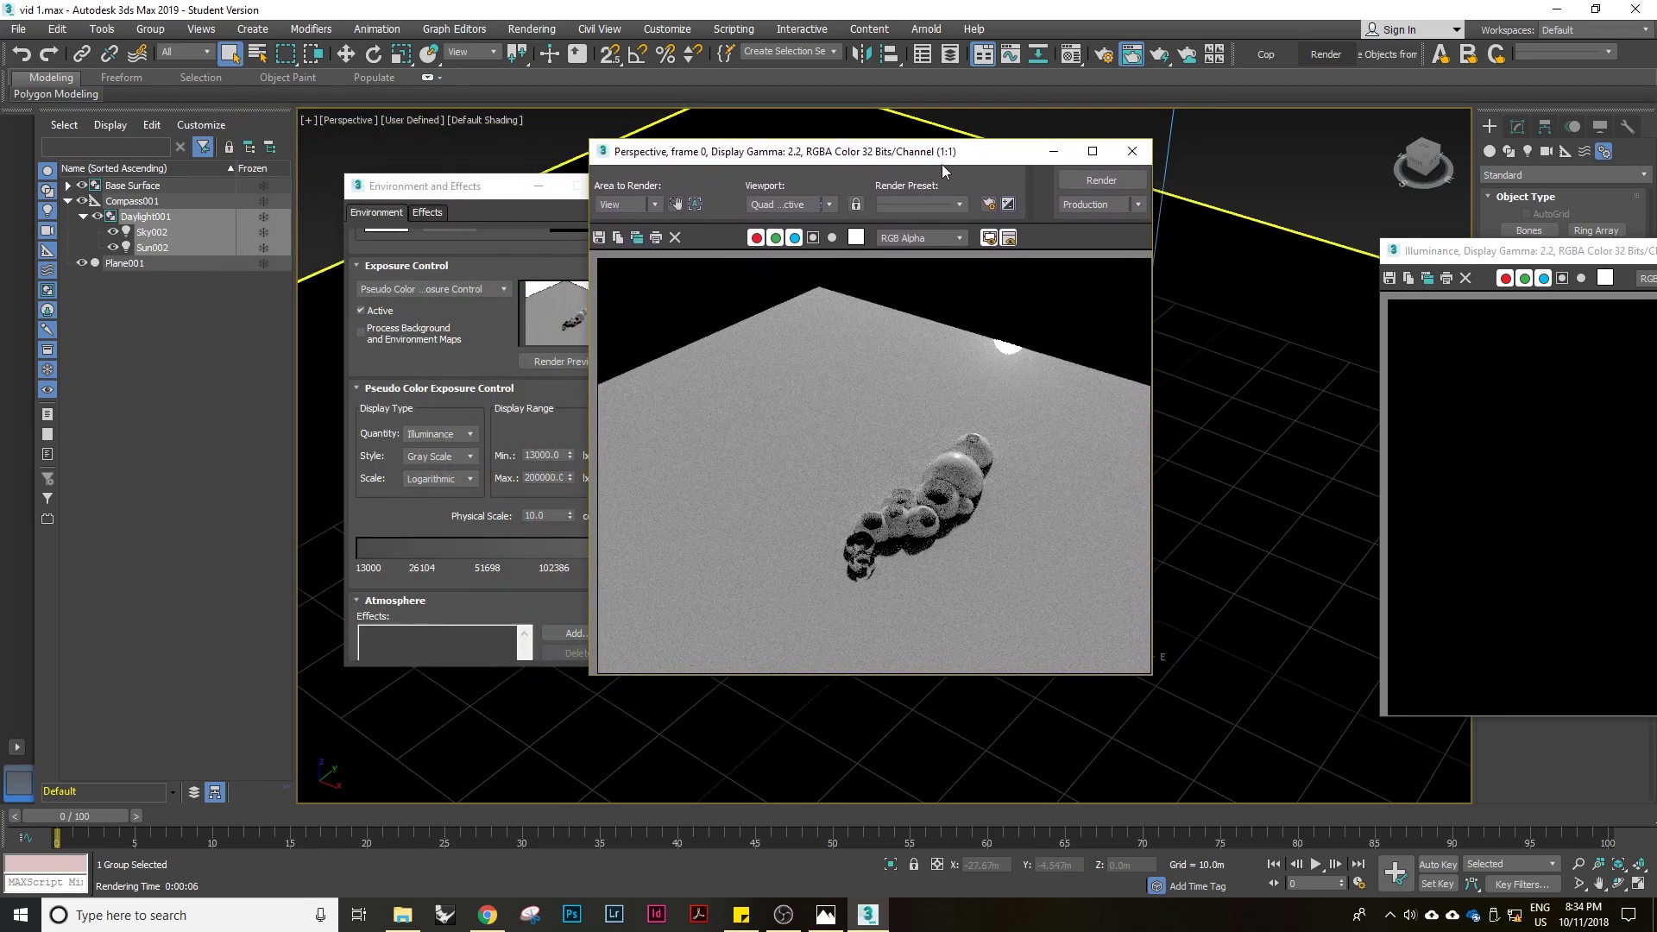
mouse_move(969, 160)
left_mouse_down()
mouse_move(1041, 169)
mouse_move(980, 175)
left_mouse_up()
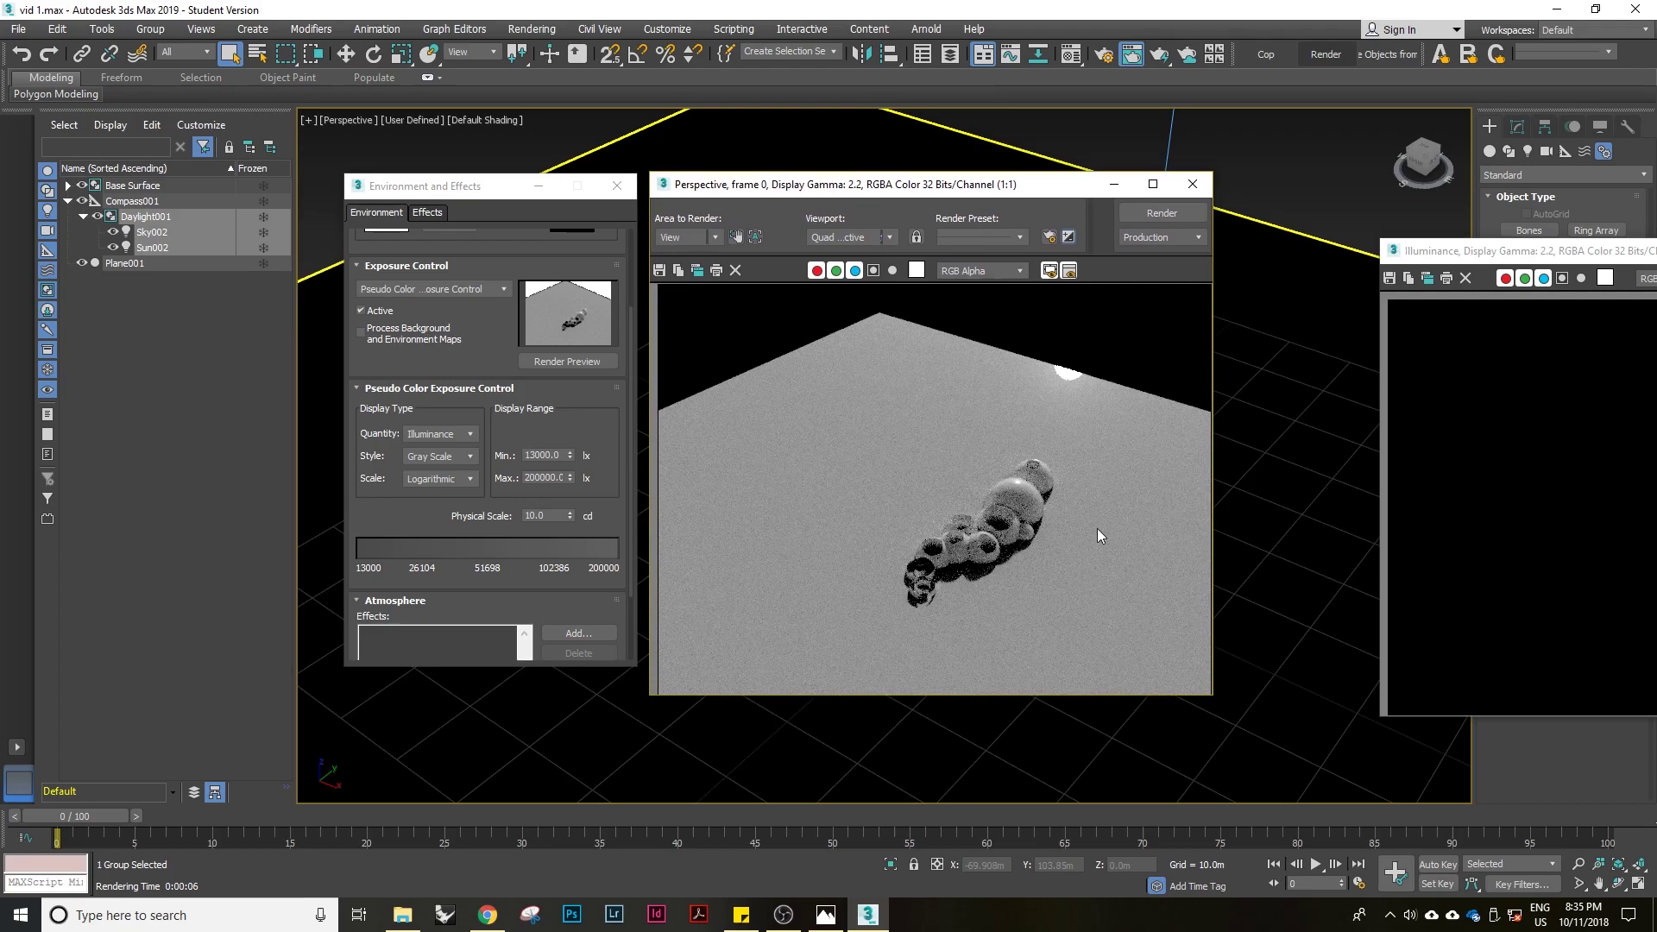